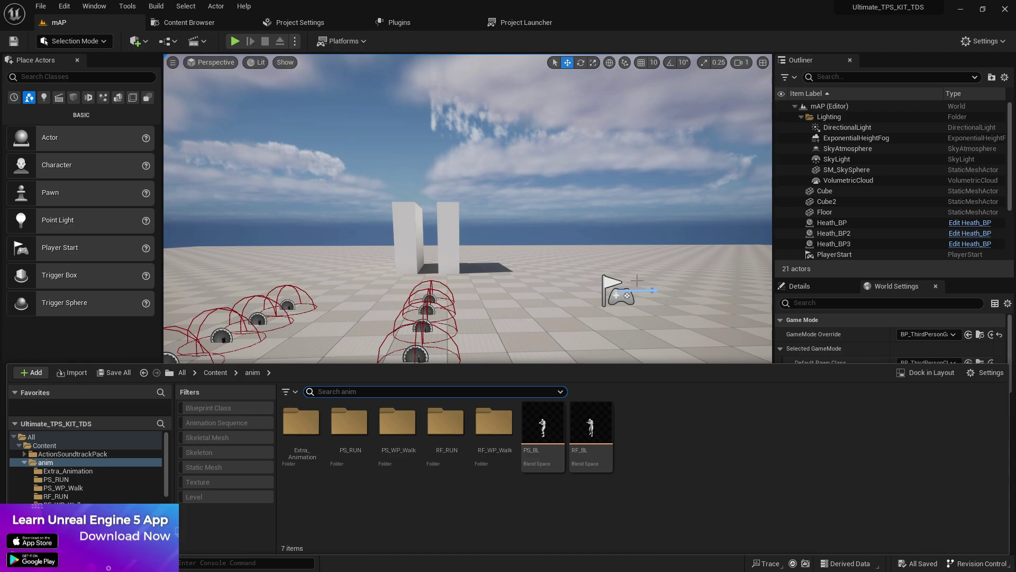
Step: Open the PS_RUN folder and preview Pistol_RunBwdLoop and Pistol_RunFwdLoop
double_click(350, 425)
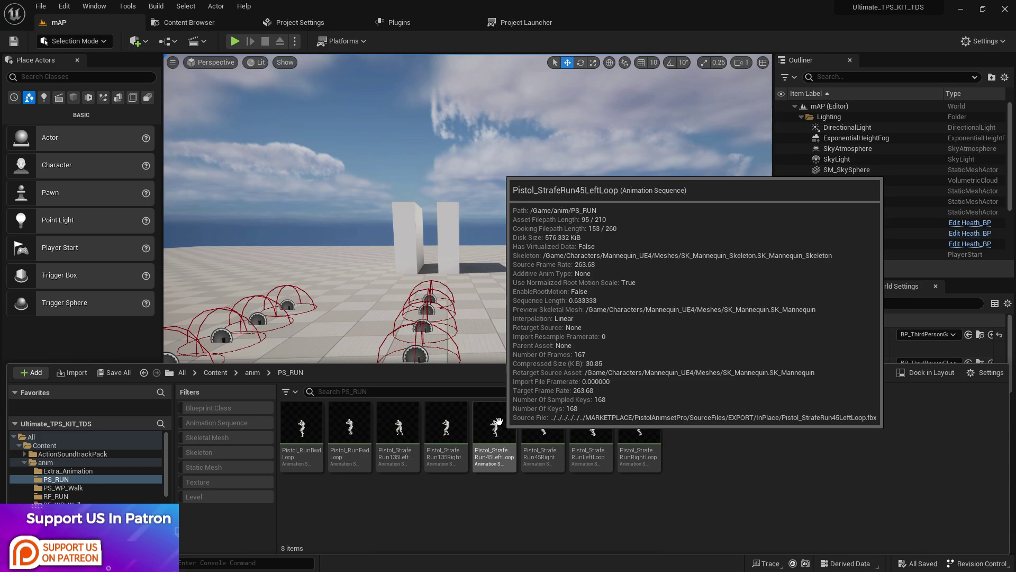
click(301, 427)
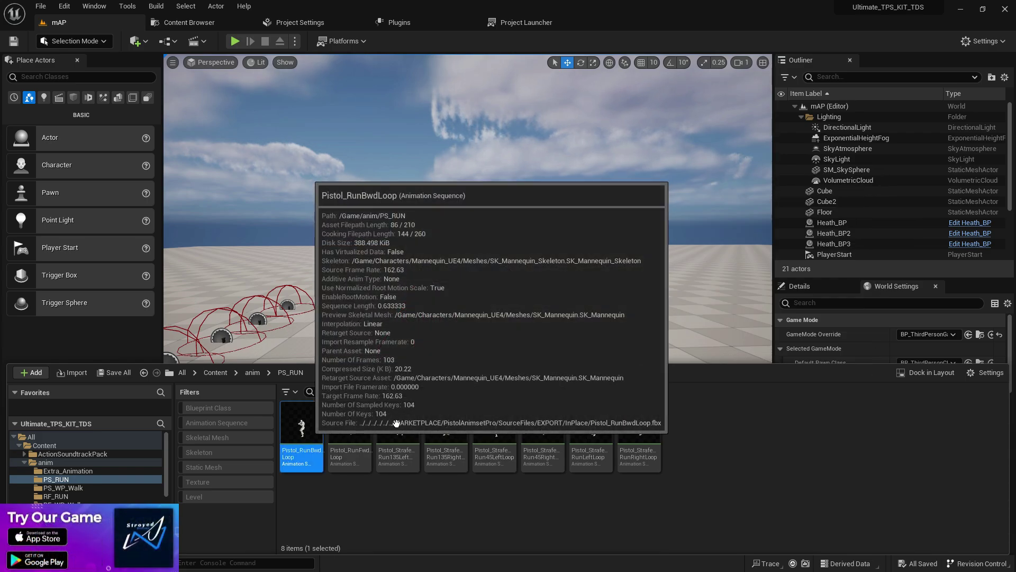
double_click(302, 426)
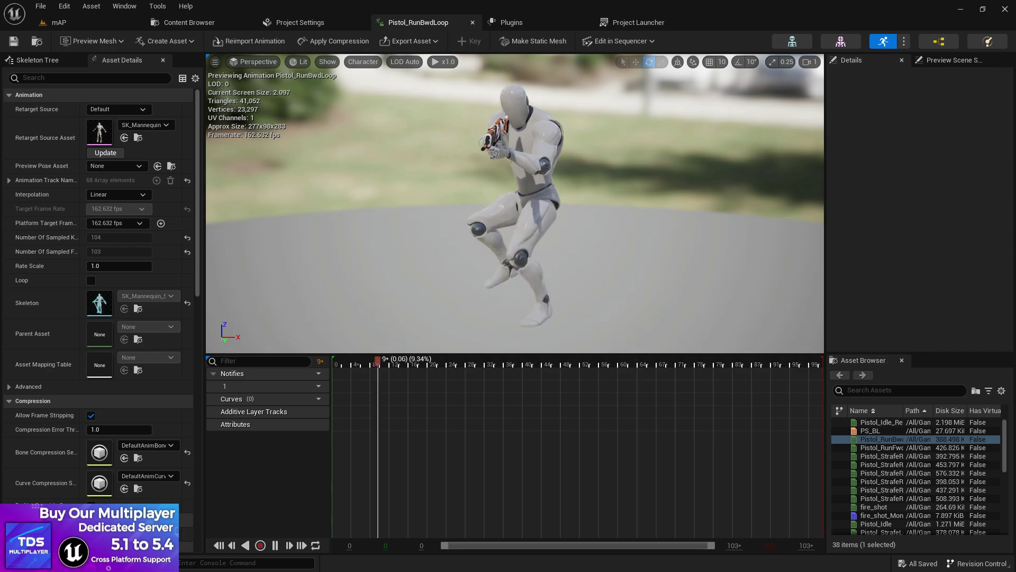
key(ctrl+space)
double_click(358, 431)
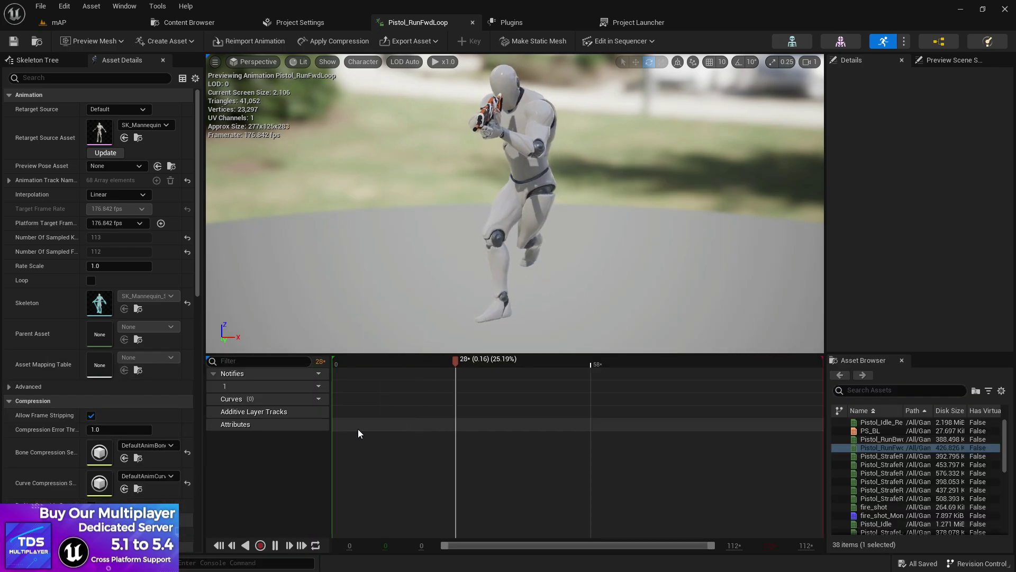
key(ctrl+space)
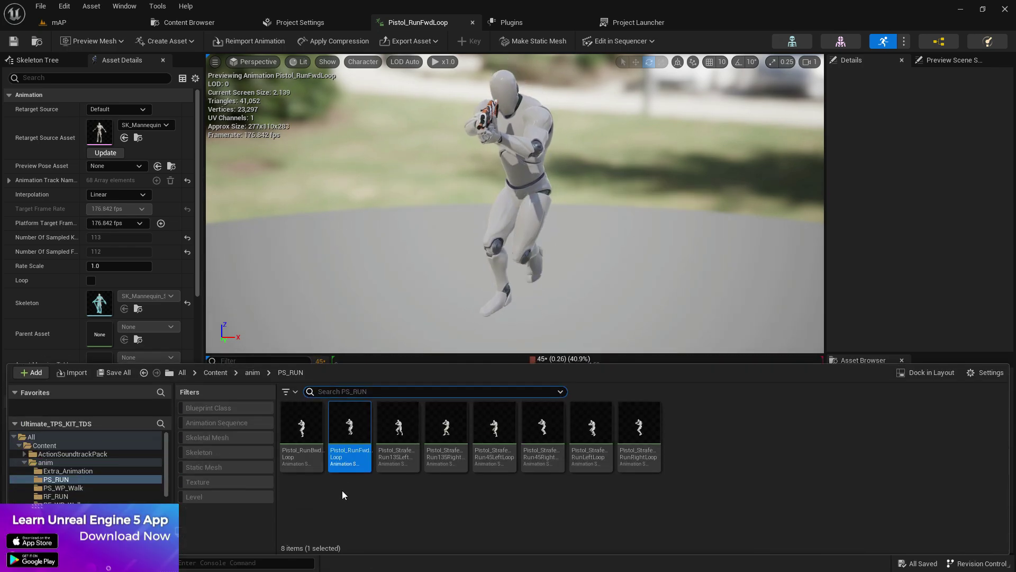
Step: Preview the six strafe-run loops: 135, 45 and side, each left and right
double_click(390, 429)
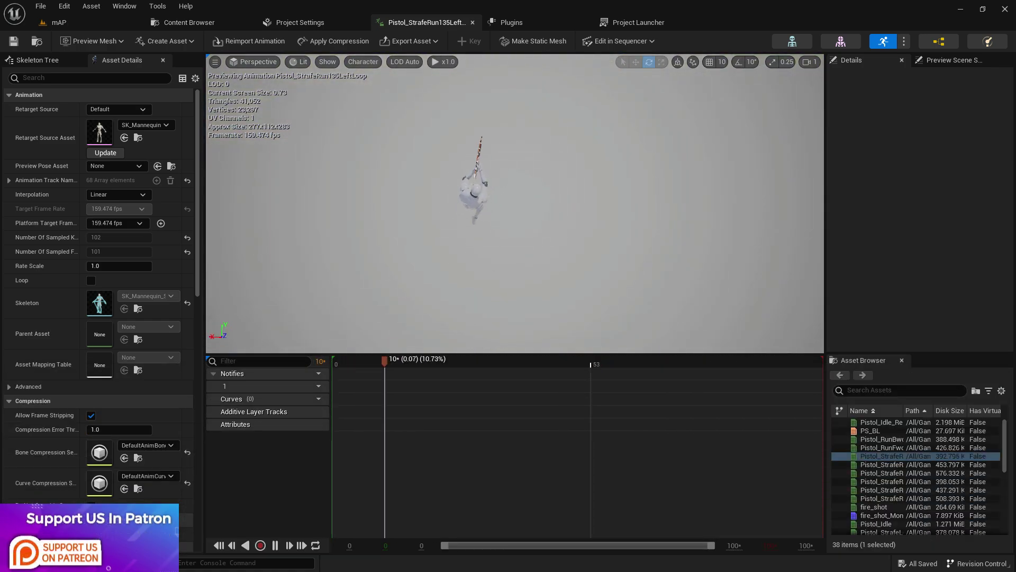
key(ctrl+space)
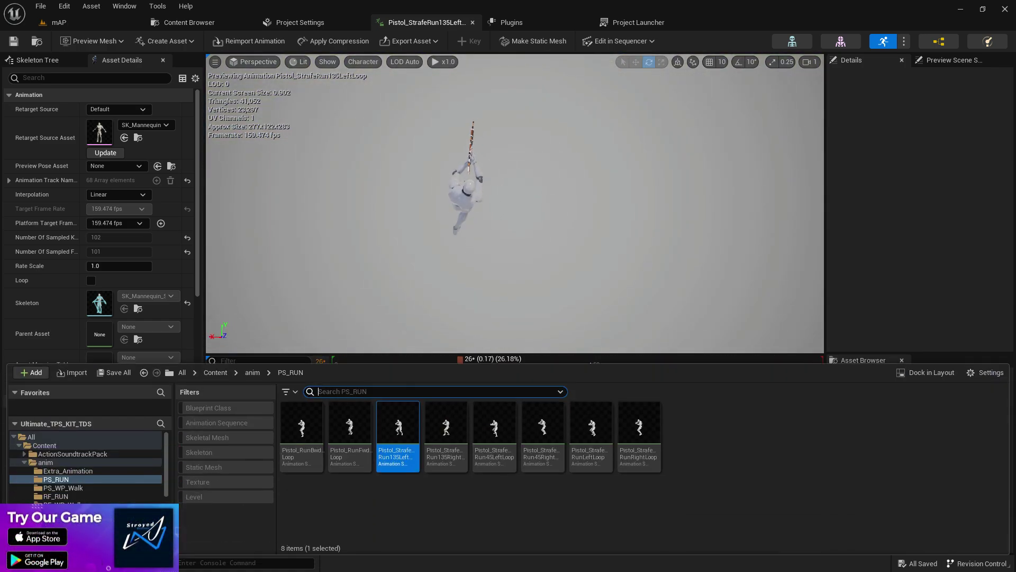
click(459, 423)
double_click(460, 423)
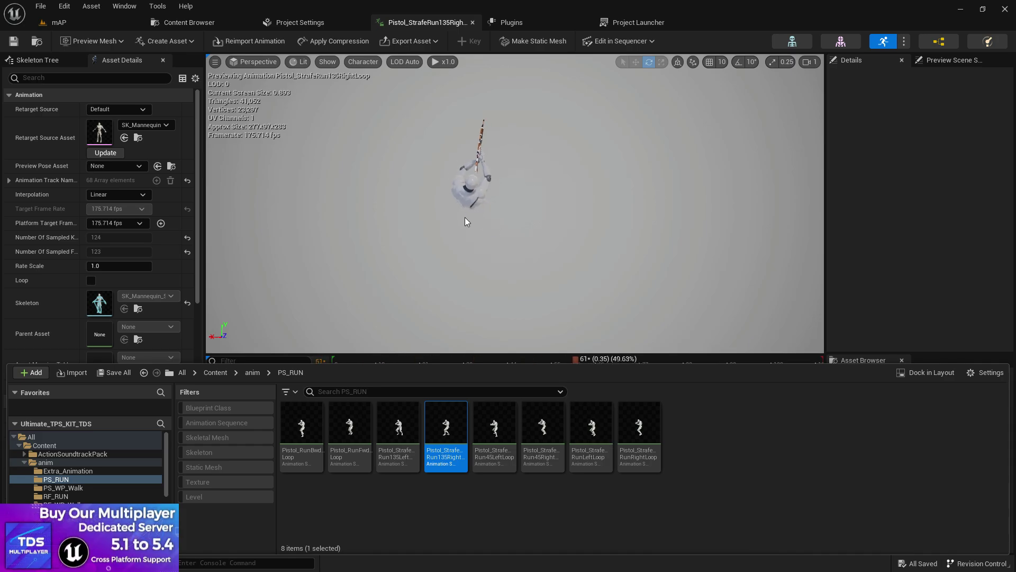
double_click(495, 429)
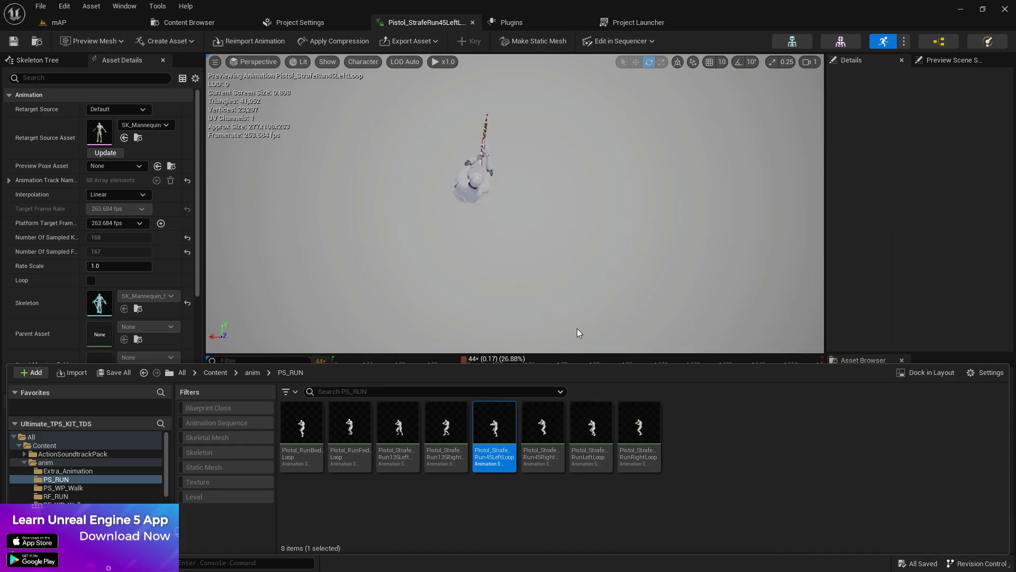
double_click(543, 429)
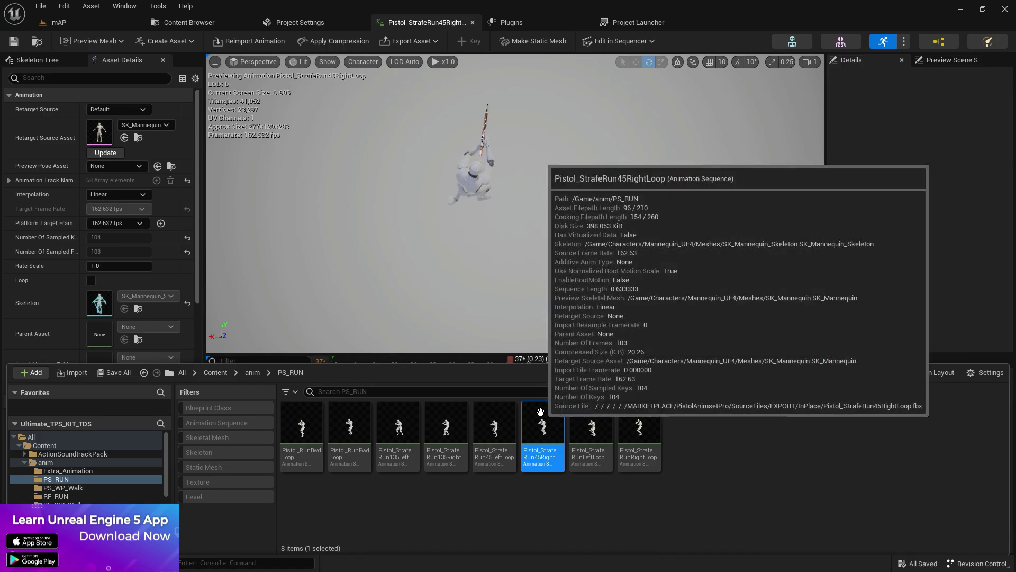
double_click(586, 422)
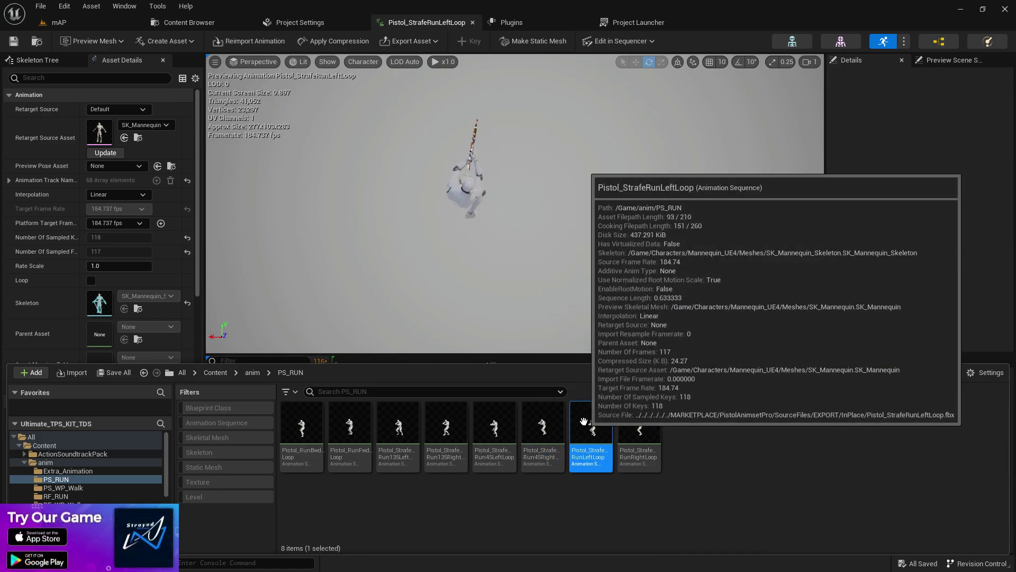
double_click(639, 433)
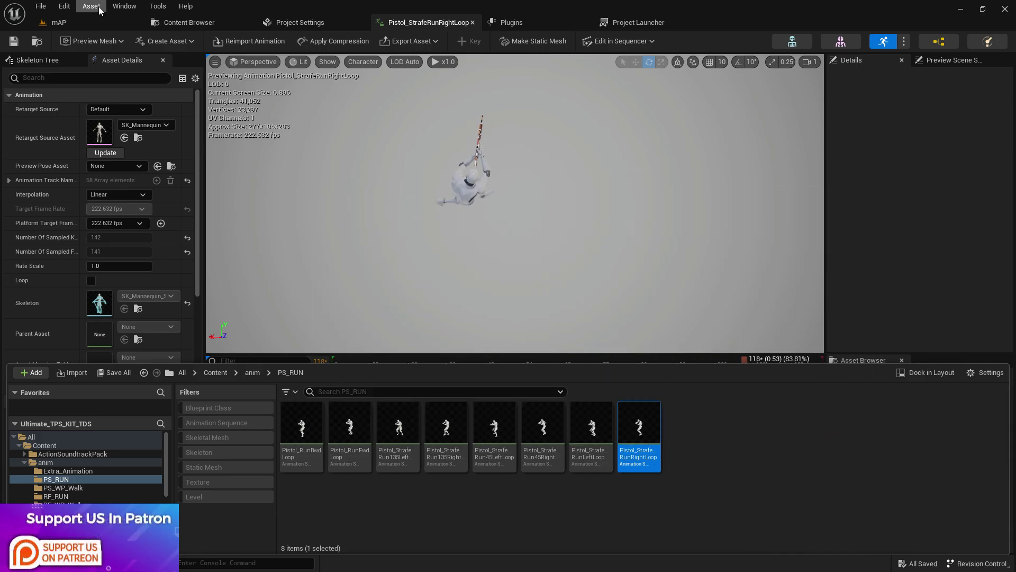
Step: View Pistol_RunFwdLoop's AdditiveSettings in a Bulk Edit property matrix
key(ctrl+space)
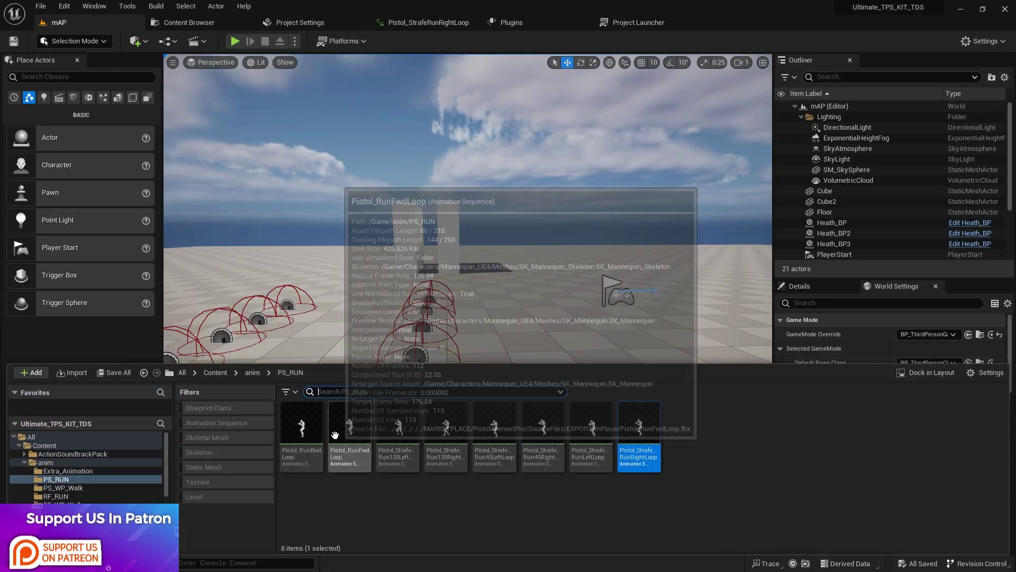
right_click(350, 433)
mouse_move(385, 278)
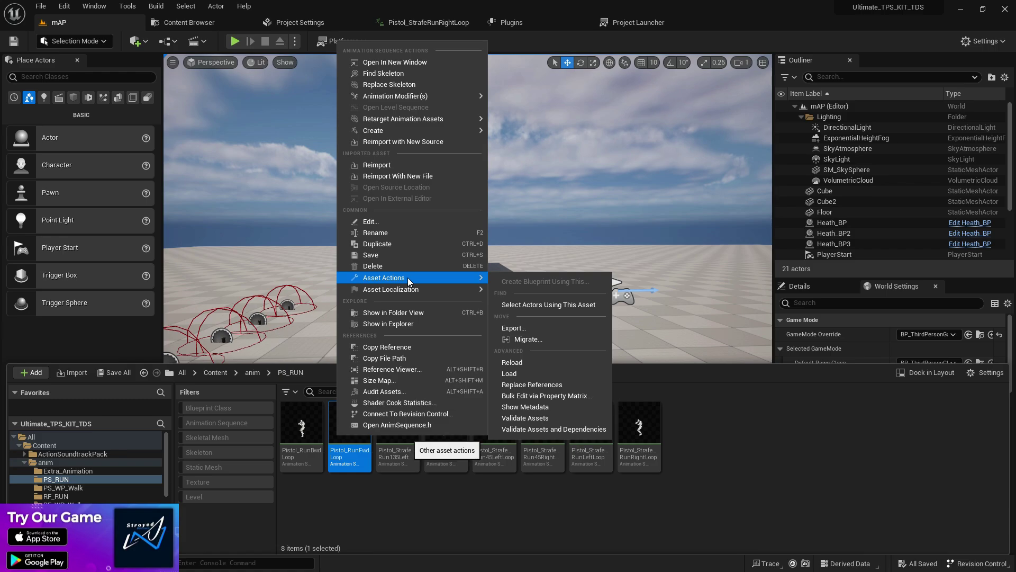
click(553, 395)
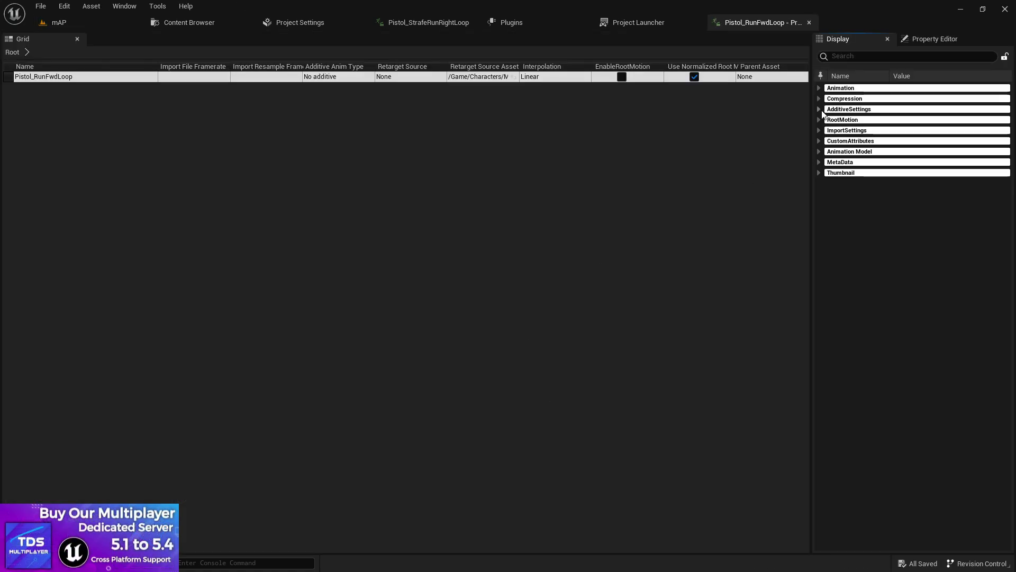
click(820, 109)
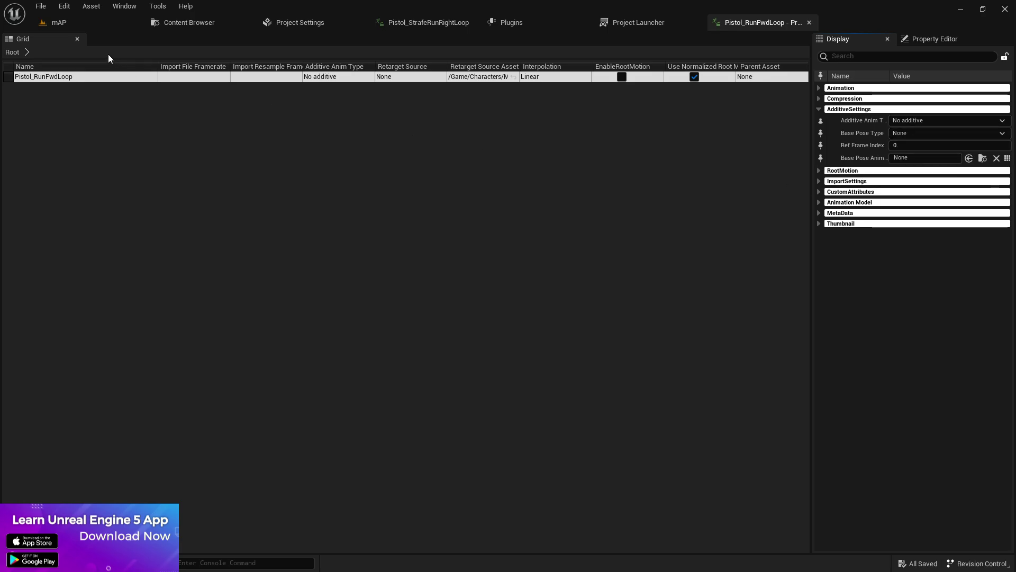
Step: Return to the mAP level editor and go up to the anim folder
click(57, 23)
key(ctrl+space)
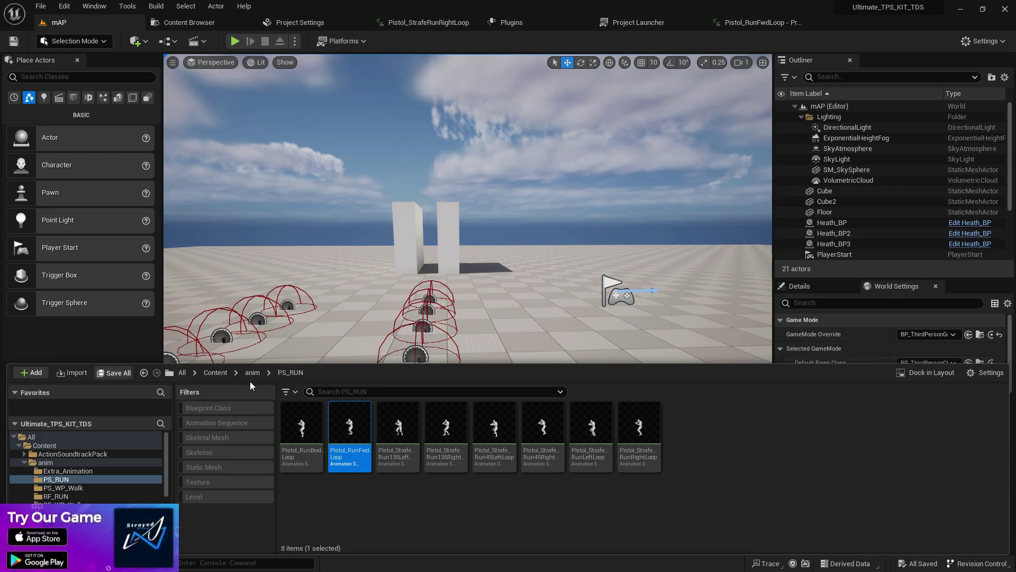
right_click(361, 422)
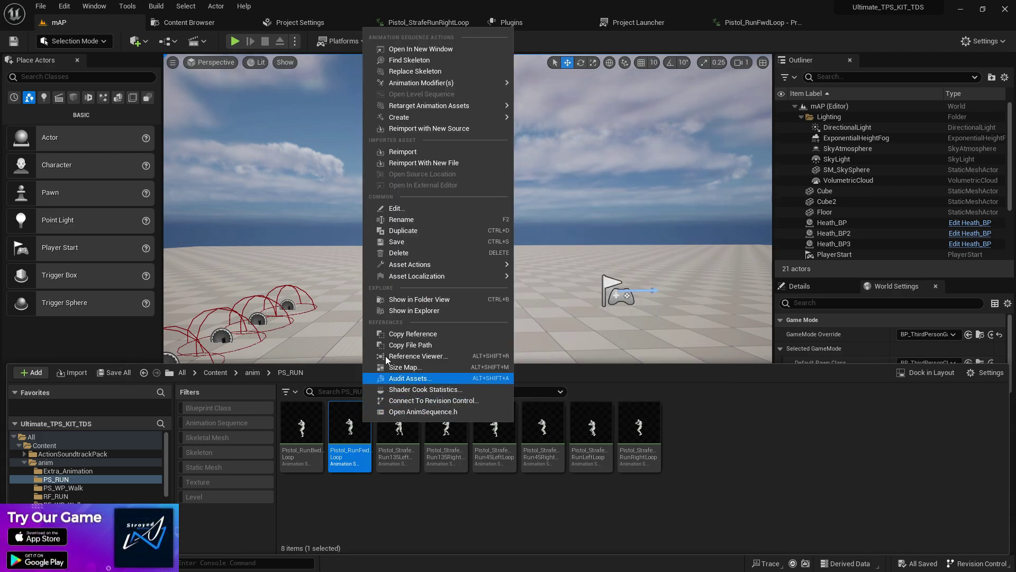
mouse_move(399, 117)
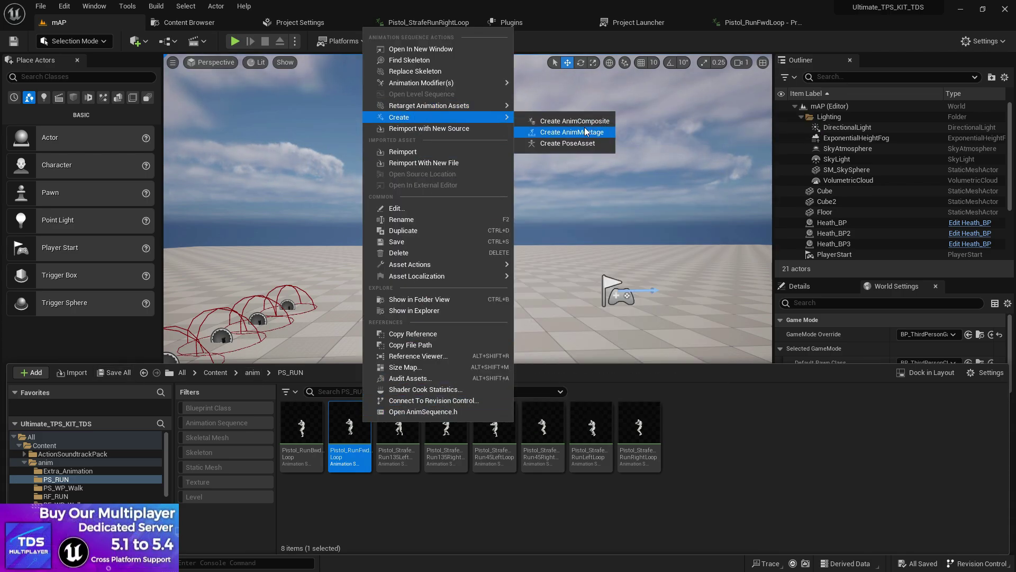
click(391, 495)
click(251, 373)
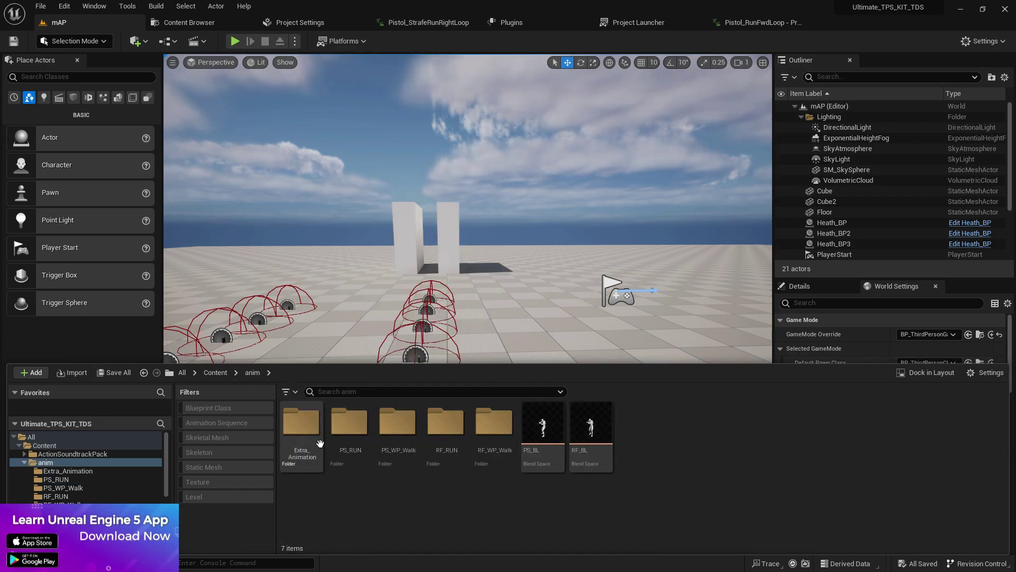
Step: Browse Content > Characters > Mannequin_UE4, checking the Rigs and Meshes folders
click(215, 372)
double_click(419, 430)
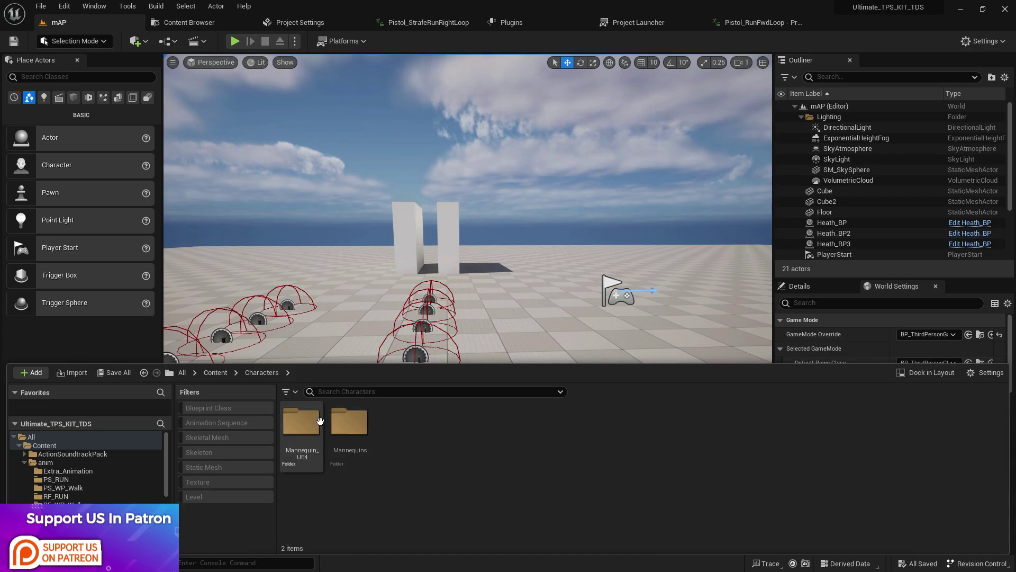
double_click(302, 425)
click(450, 422)
double_click(450, 423)
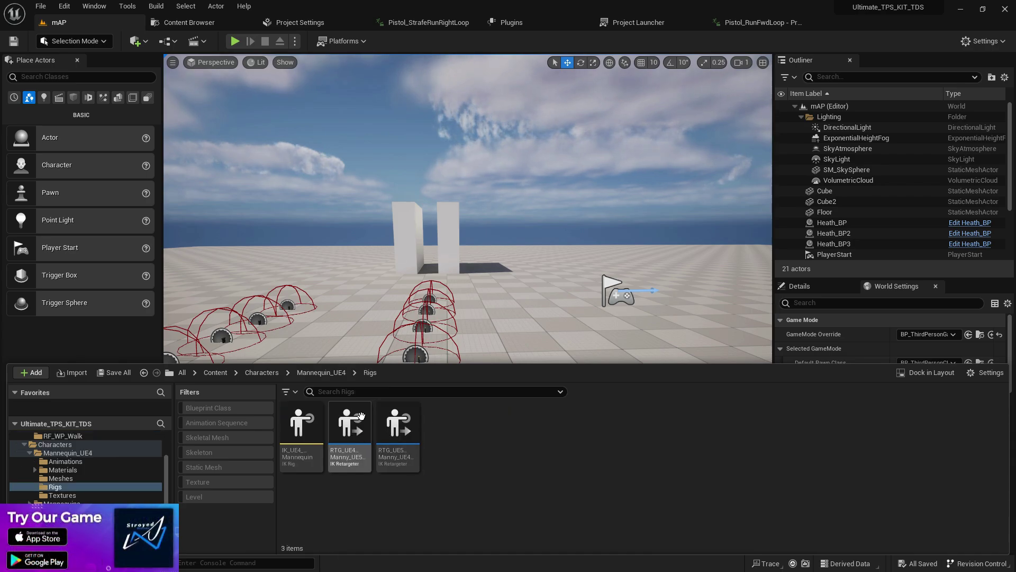
click(310, 372)
double_click(398, 425)
Step: Check SK_Mannequin_Skeleton's actions, then open the anim folder from the Content root
click(448, 435)
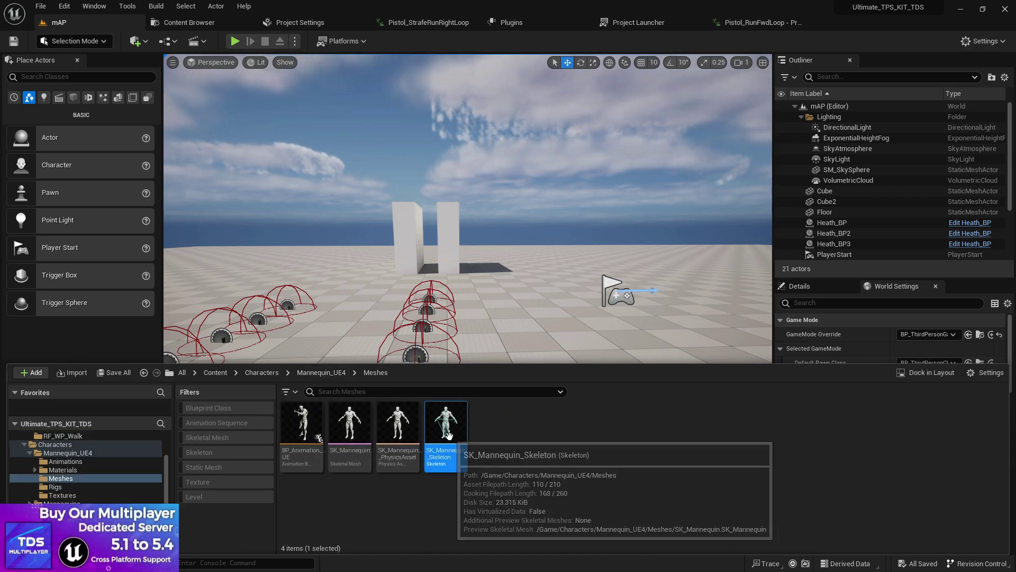
right_click(449, 435)
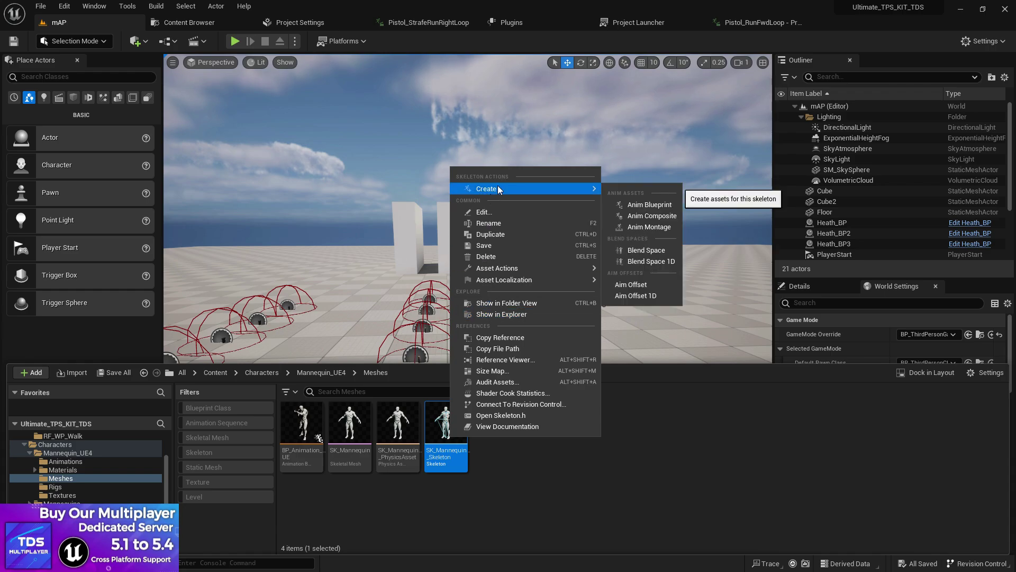
mouse_move(524, 190)
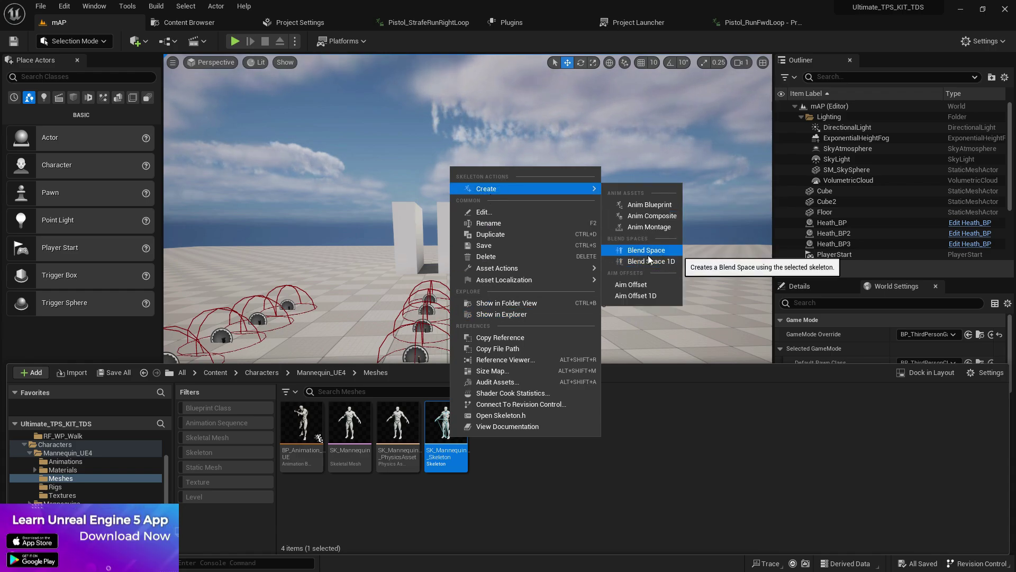
click(476, 485)
click(211, 373)
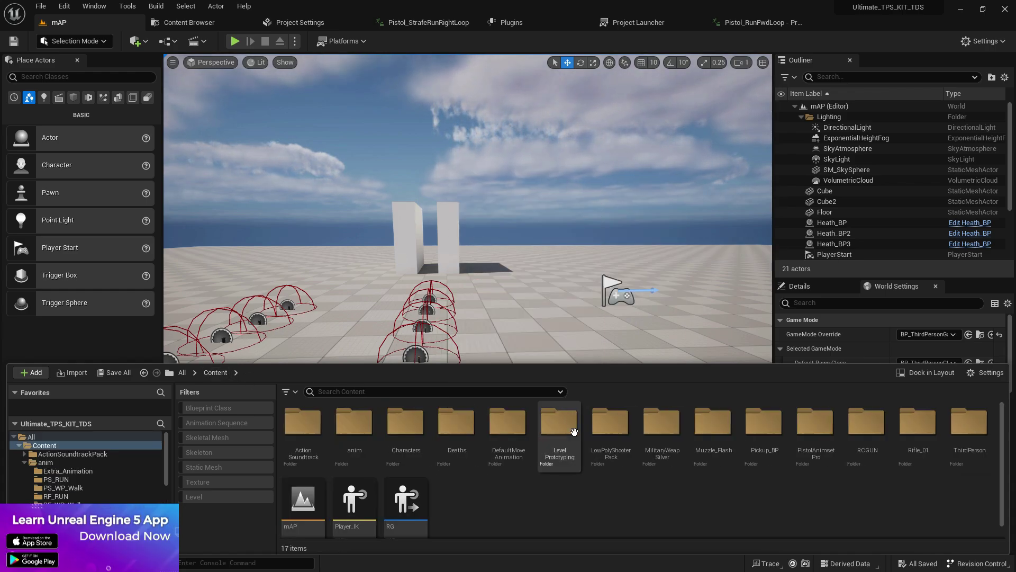
double_click(357, 425)
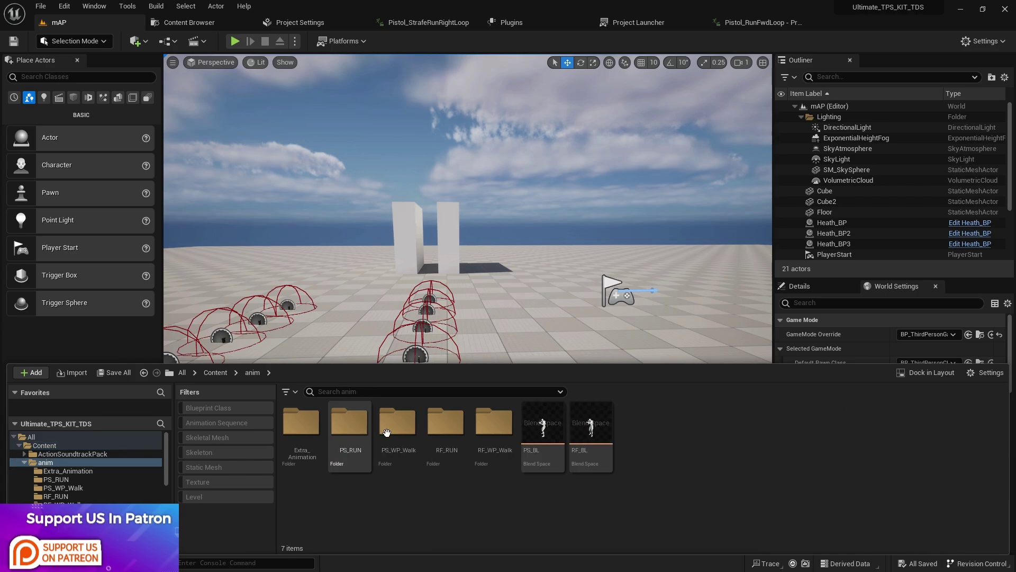
Step: Open PS_BL in the Blend Space editor and rename the horizontal axis LP to LR
double_click(529, 420)
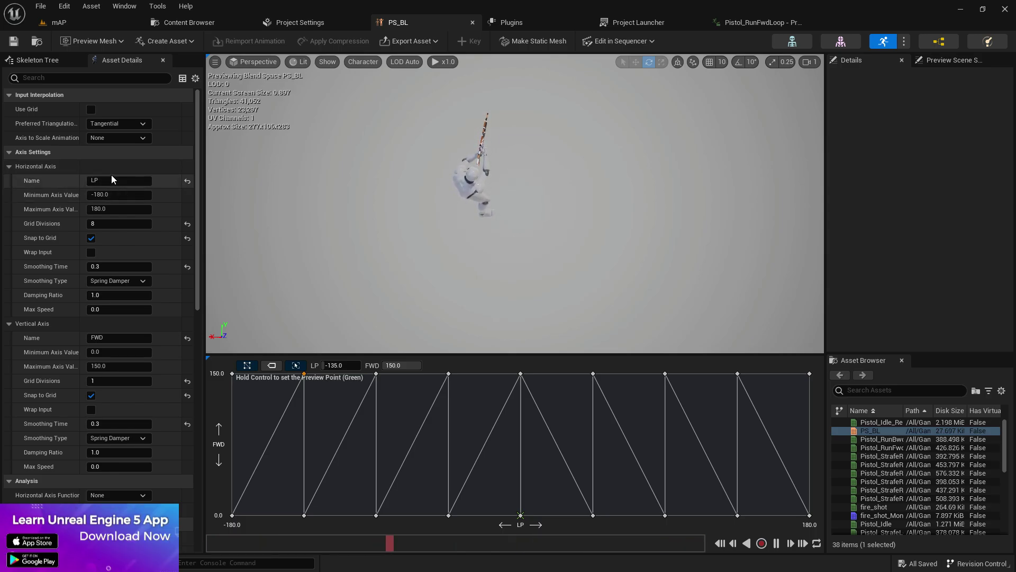
click(91, 181)
text(r)
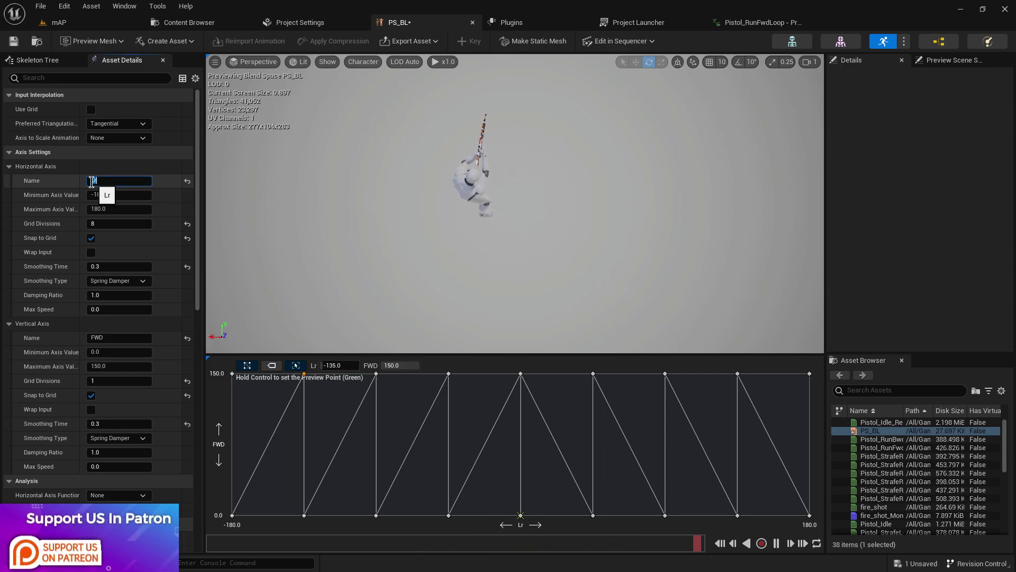
click(106, 180)
text(R)
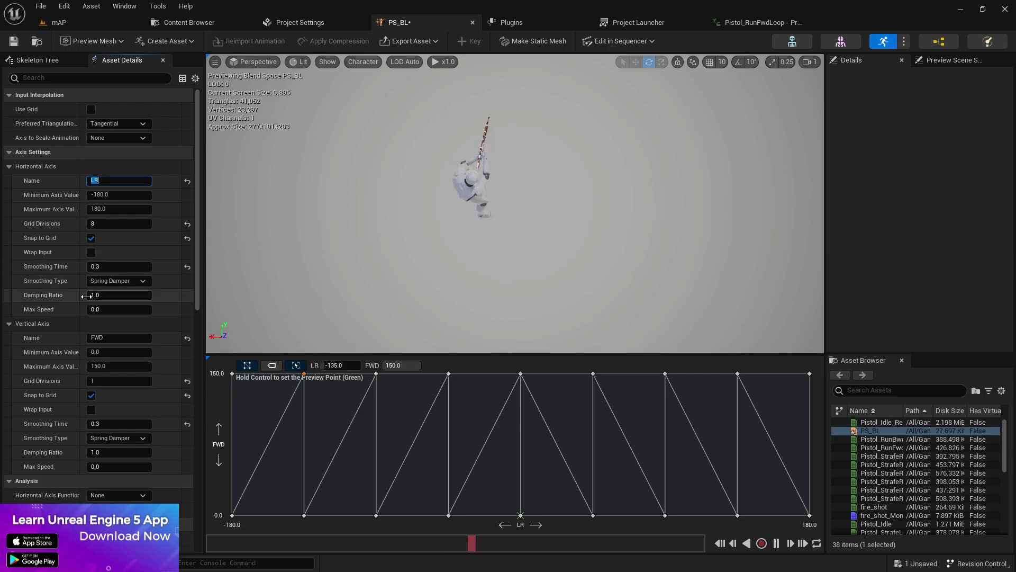
scroll(78, 318, down, 3)
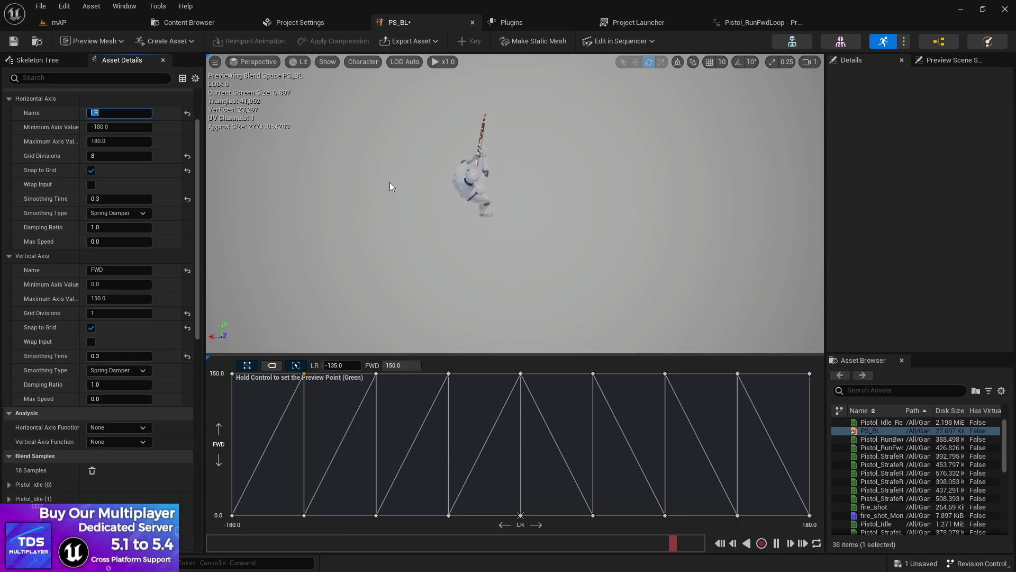
Step: Play-test mAP, running the character with W and D, then locate the character blueprint
click(59, 23)
click(232, 41)
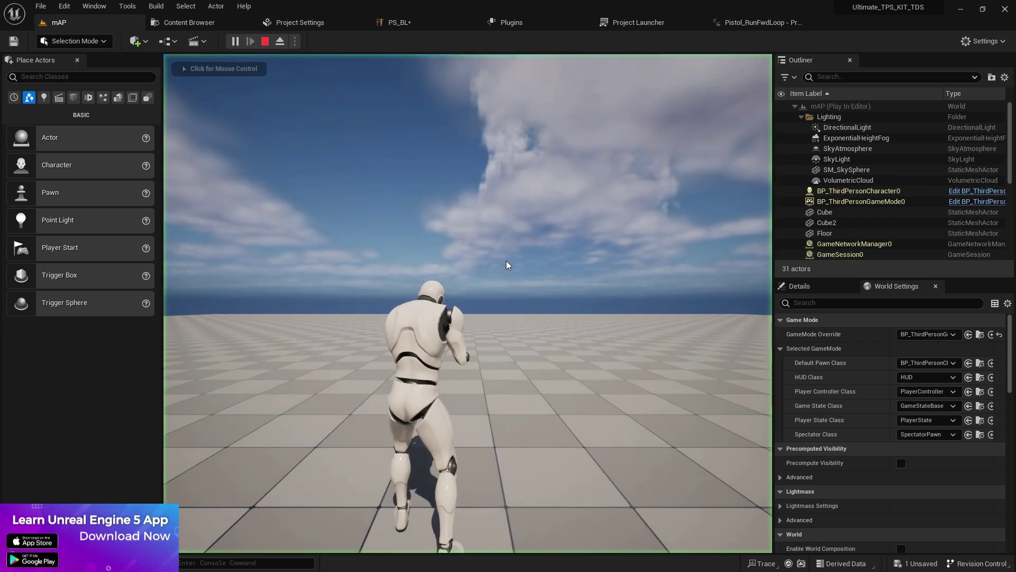
key(w)
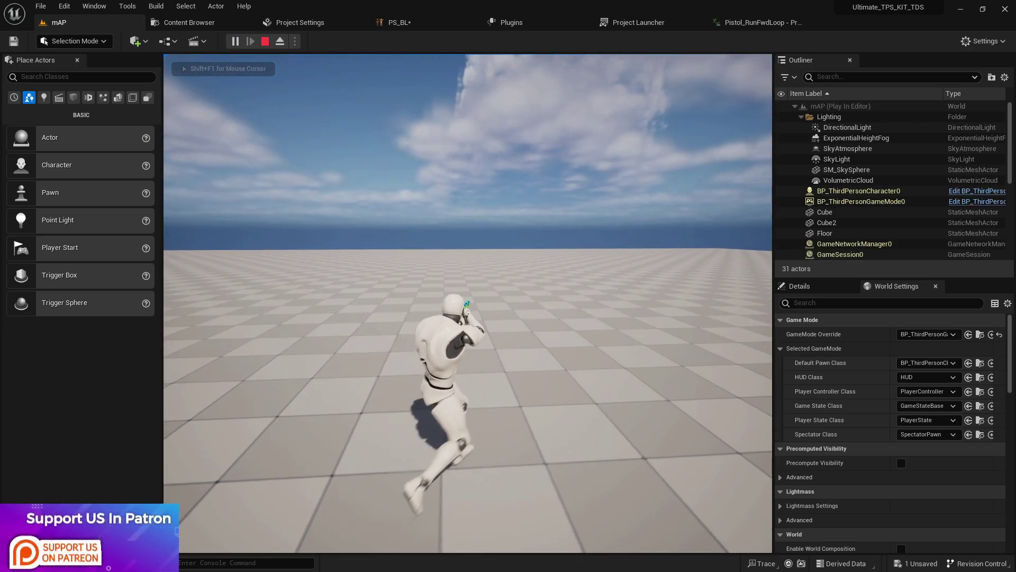
key(d)
key(d)
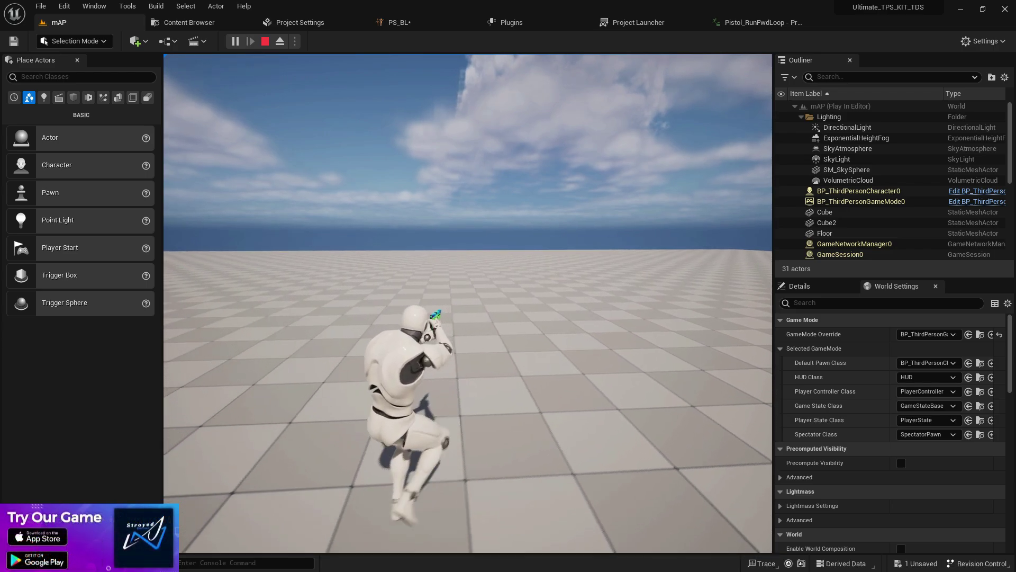
key(w)
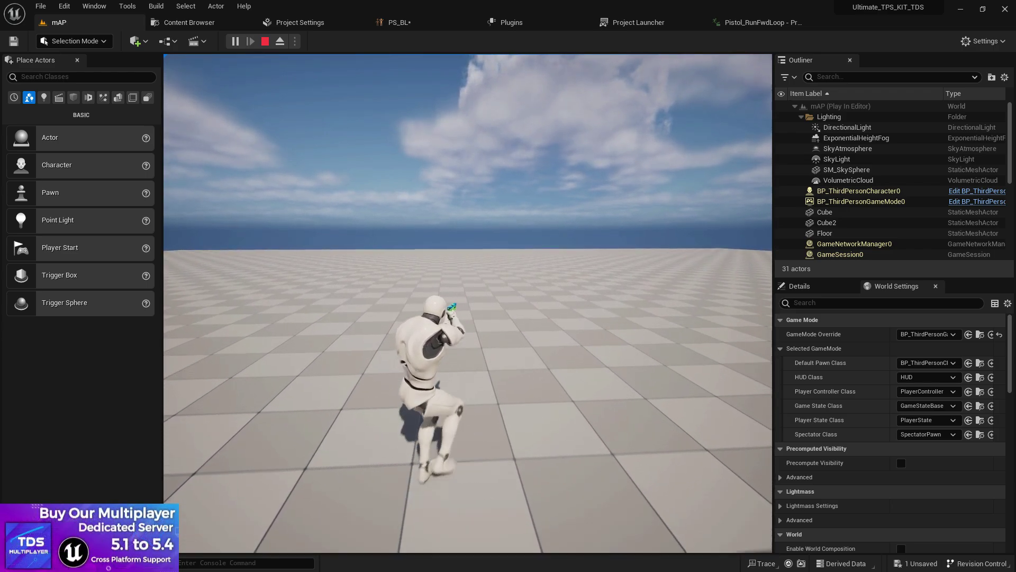
key(Escape)
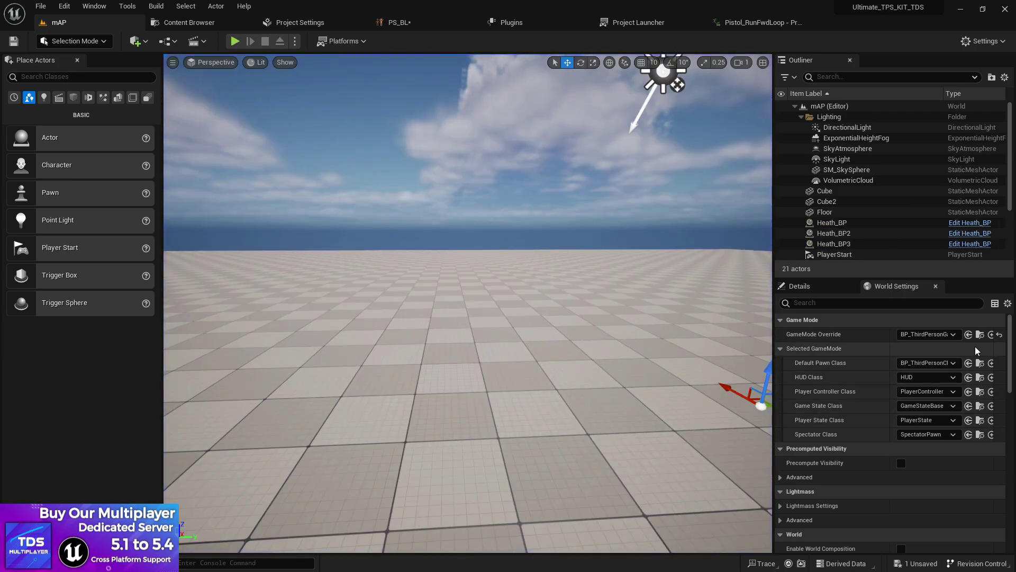
click(980, 362)
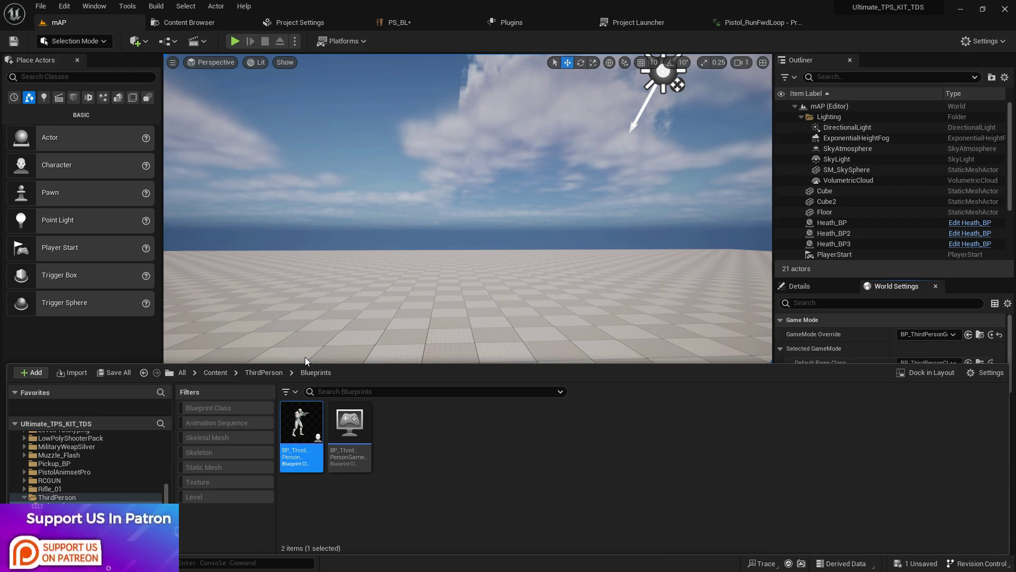
scroll(305, 357, down, 1)
scroll(276, 350, down, 2)
scroll(746, 284, down, 2)
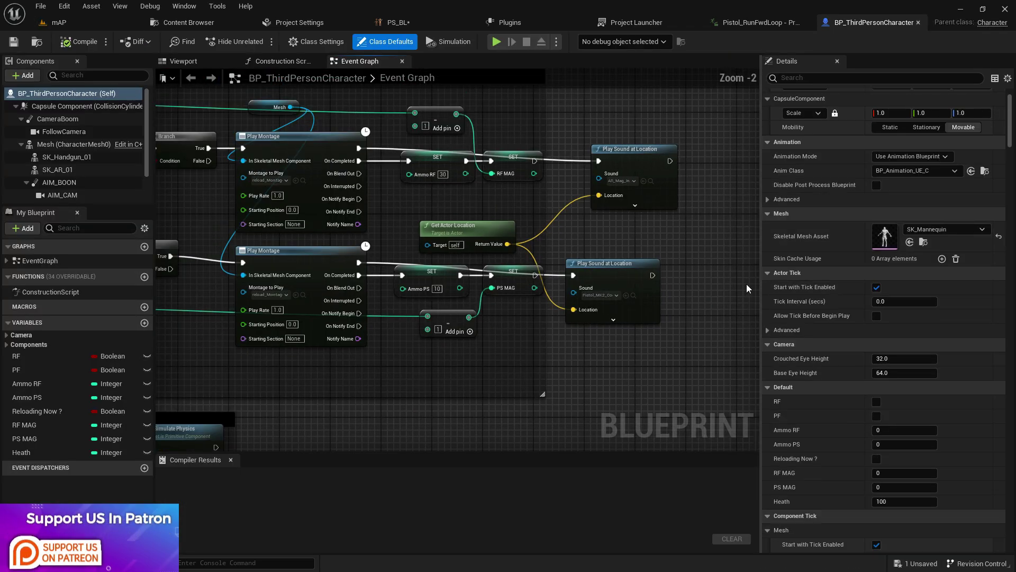
scroll(425, 370, down, 5)
scroll(425, 369, down, 3)
scroll(425, 369, up, 3)
scroll(416, 358, up, 3)
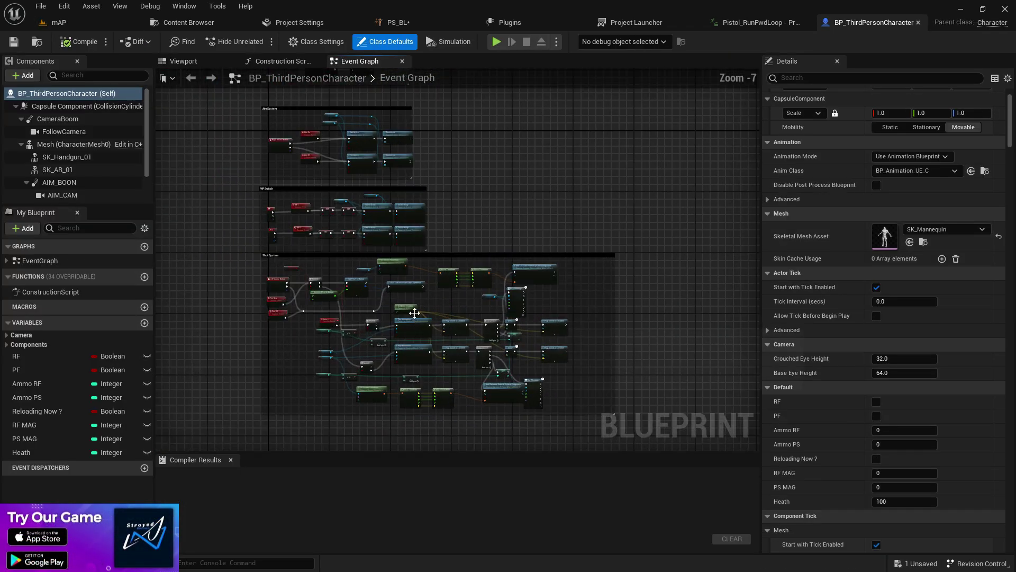
scroll(408, 307, up, 3)
Step: Add a Left Shift key event and a Fast Run On custom event below it
right_drag(408, 307, 303, 233)
scroll(303, 229, up, 3)
scroll(321, 201, down, 4)
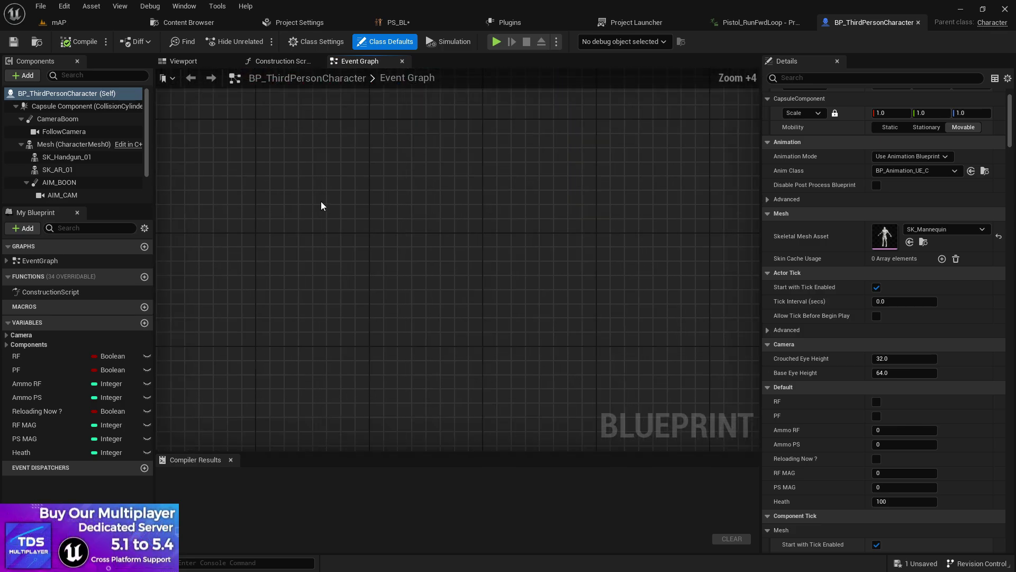
right_drag(290, 192, 352, 204)
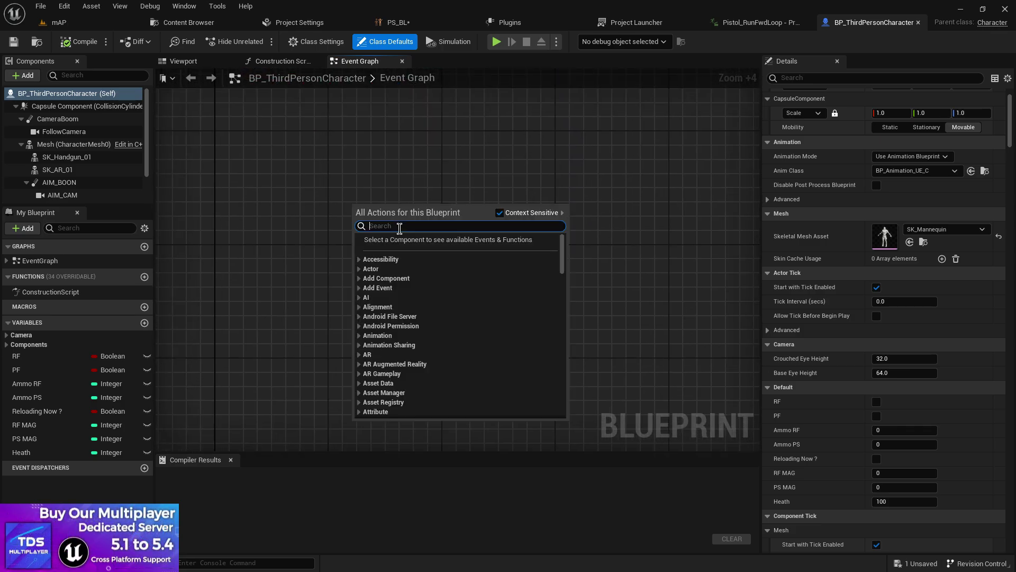
text(LEFT)
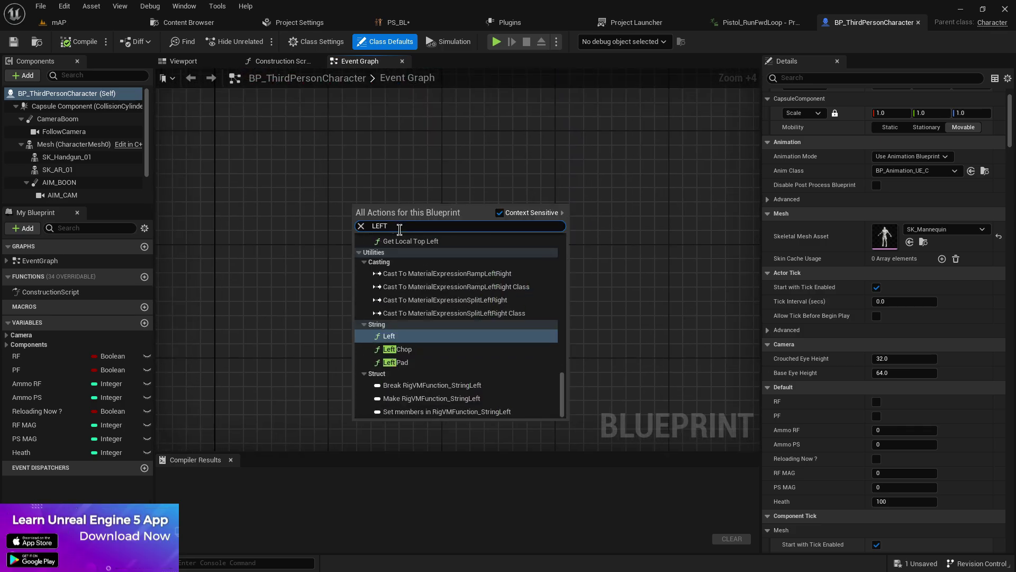
text( SHIFT)
key(Return)
mouse_move(386, 233)
right_down()
mouse_move(488, 227)
mouse_move(290, 264)
right_up()
scroll(488, 227, down, 2)
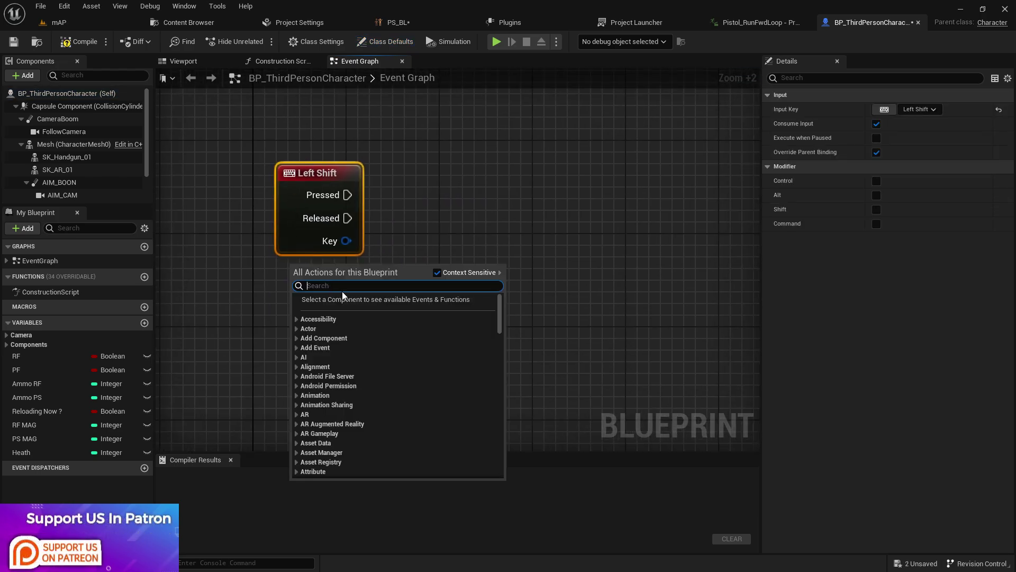
text(custom)
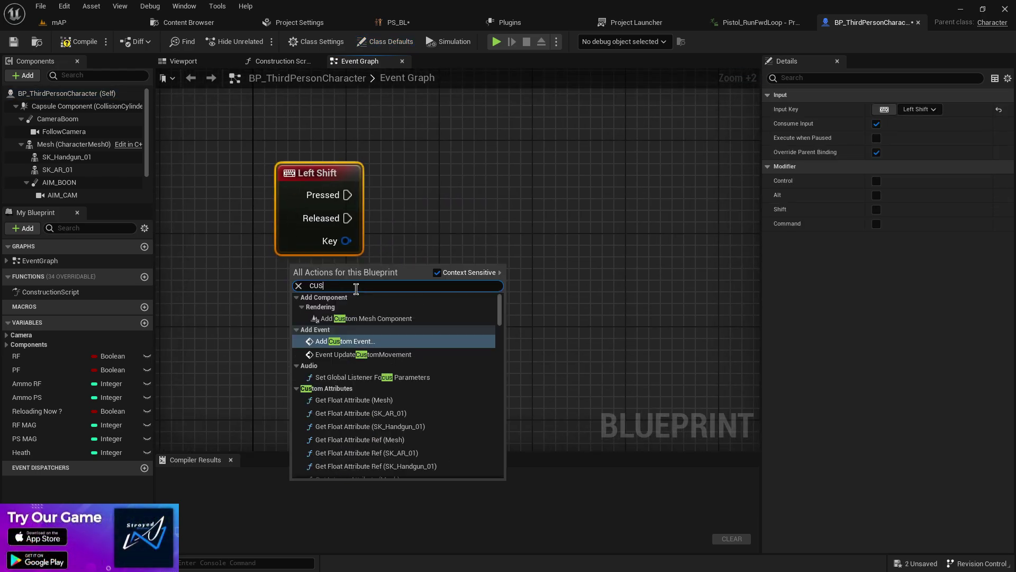
key(Return)
text(fA)
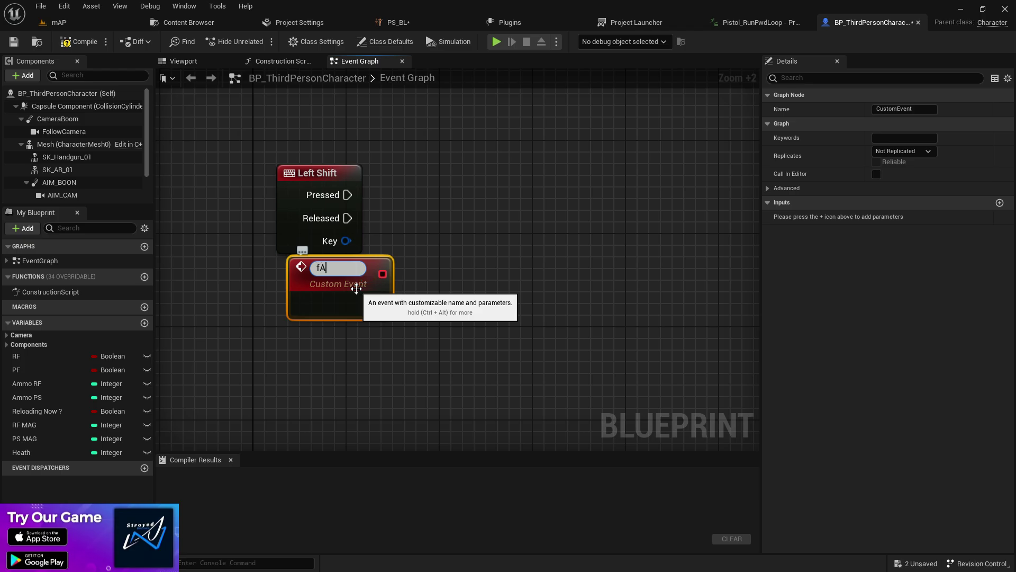
text(ST)
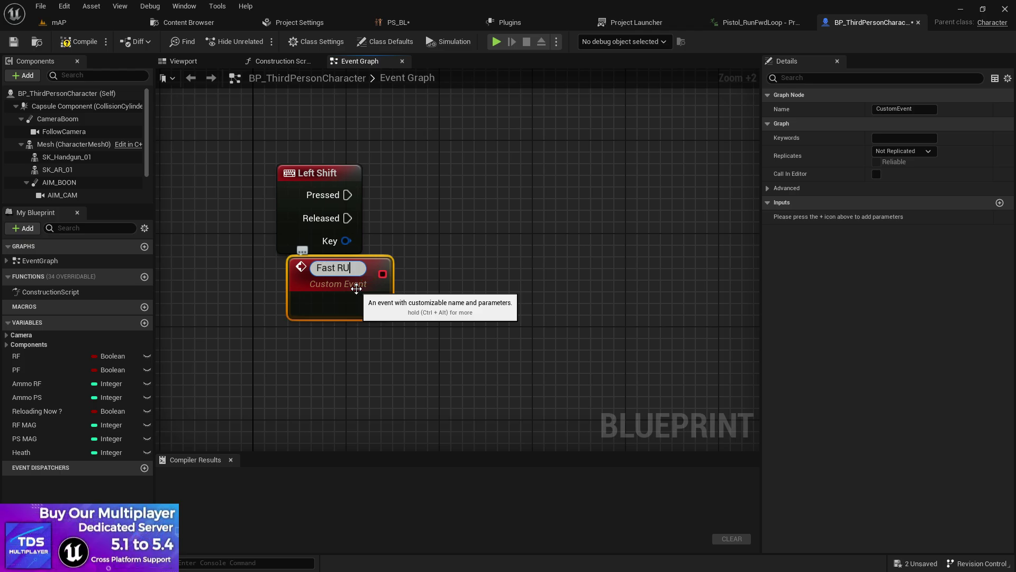
text(n)
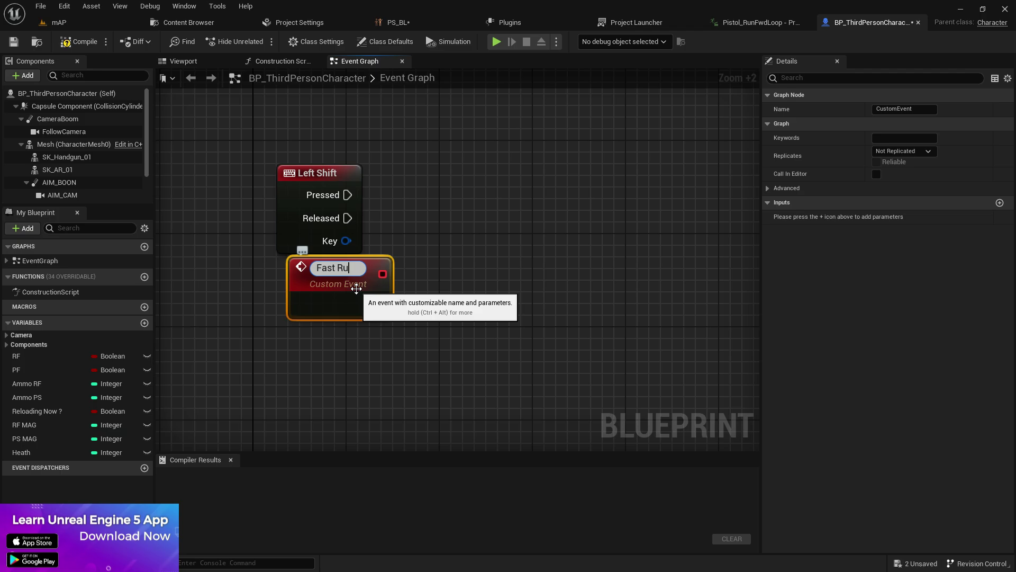
text(n)
key(Return)
key(Tab)
text(Fast Run On)
drag(356, 288, 345, 300)
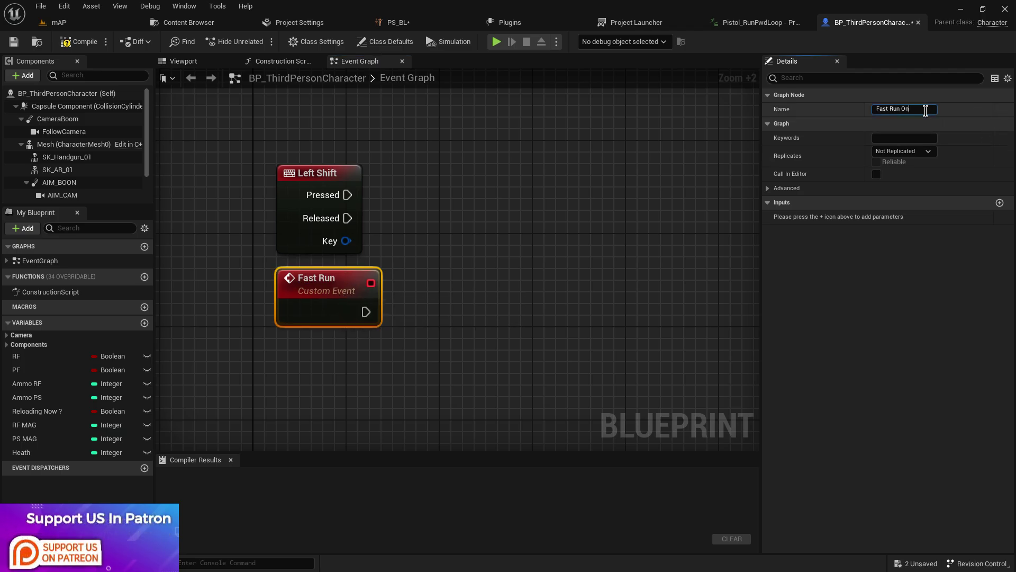
key(Return)
Step: Add a Fast Run Off custom event placed under Fast Run On
right_drag(526, 340, 493, 207)
right_click(310, 237)
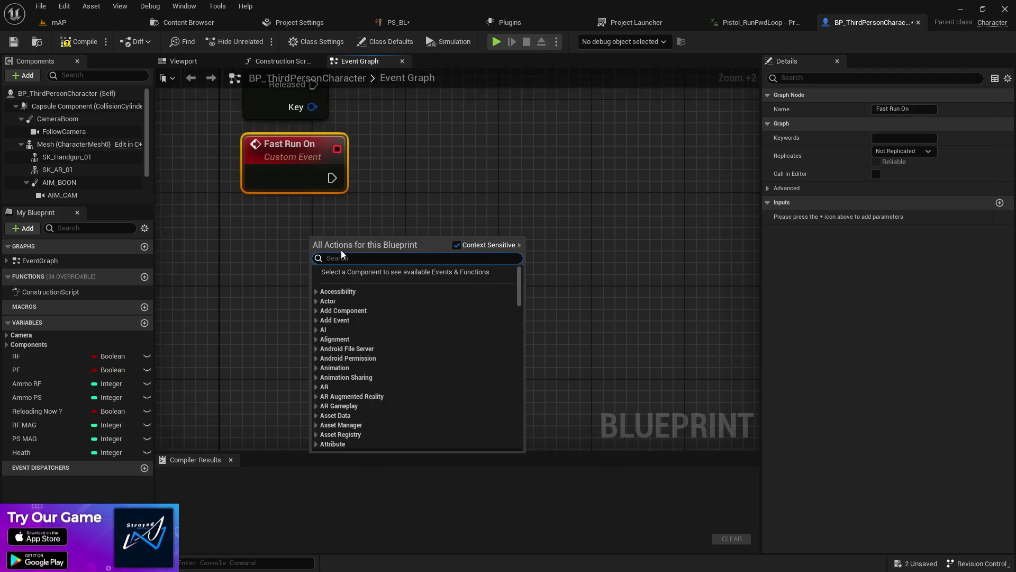
text(custom)
key(Return)
text(Fast R)
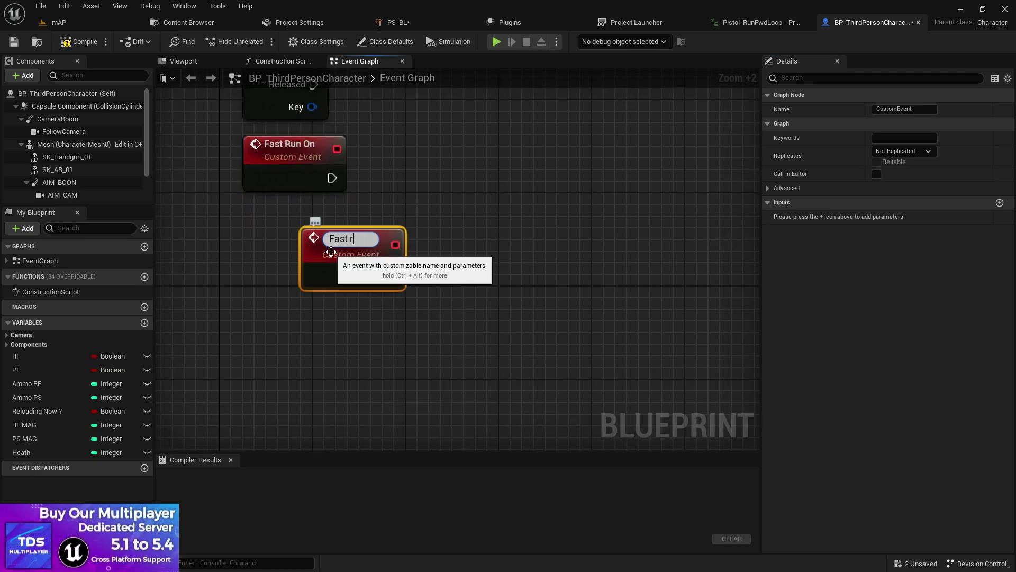
text(n Off)
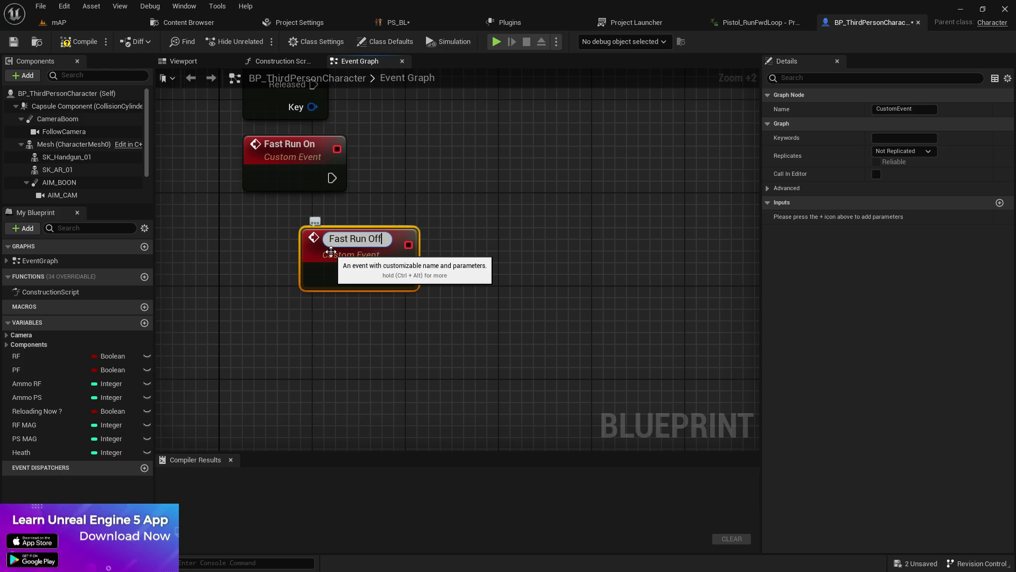
key(Return)
drag(331, 253, 275, 263)
mouse_move(386, 214)
right_down()
mouse_move(392, 308)
mouse_move(413, 314)
right_up()
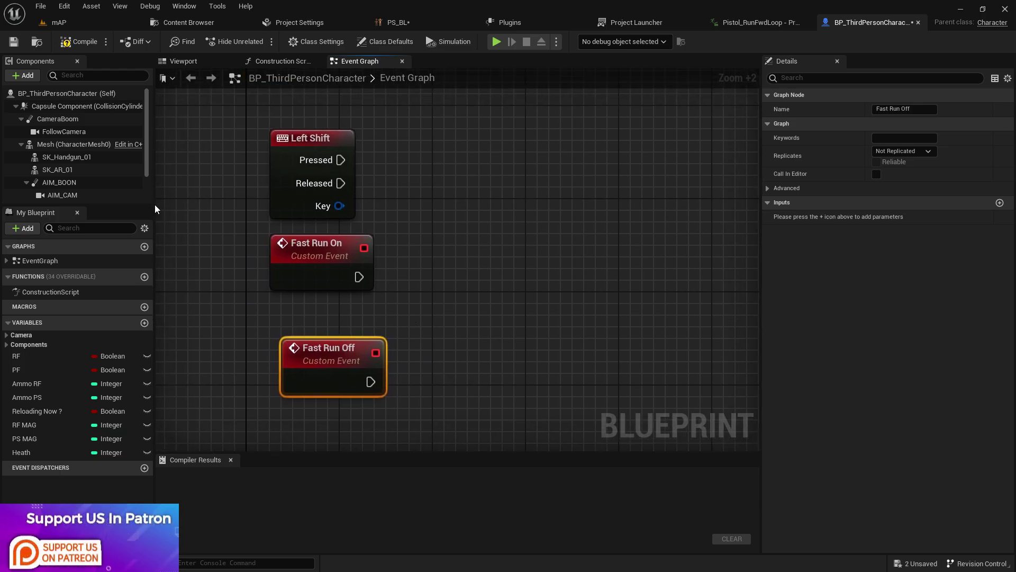
scroll(79, 159, down, 2)
mouse_move(79, 195)
mouse_down()
mouse_move(266, 92)
mouse_move(464, 238)
mouse_up()
Step: Add Character Movement and two SET Max Walk Speed nodes, the lower set to 200
drag(530, 236, 566, 217)
text(set max wa)
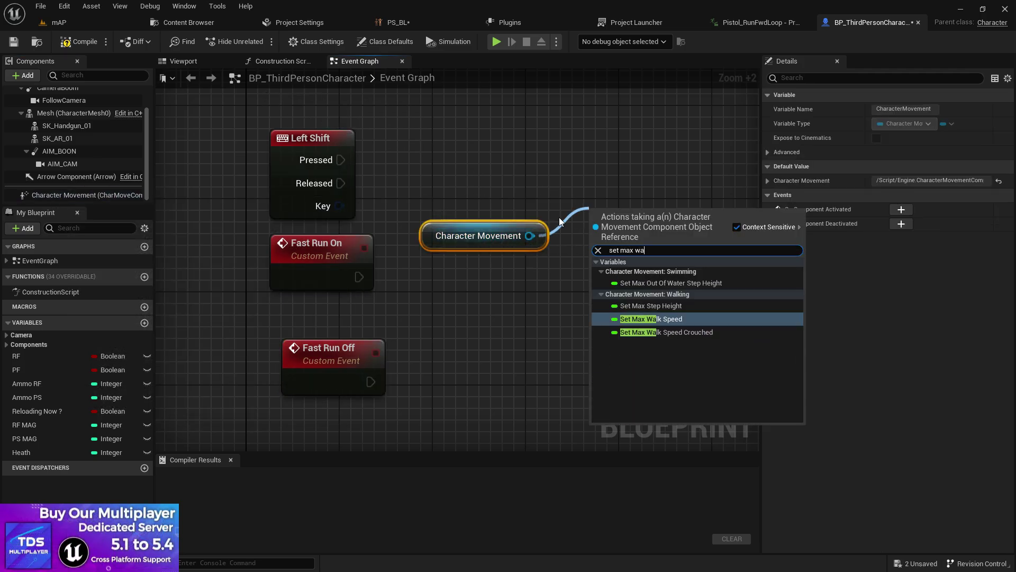
key(Return)
right_drag(565, 237, 441, 243)
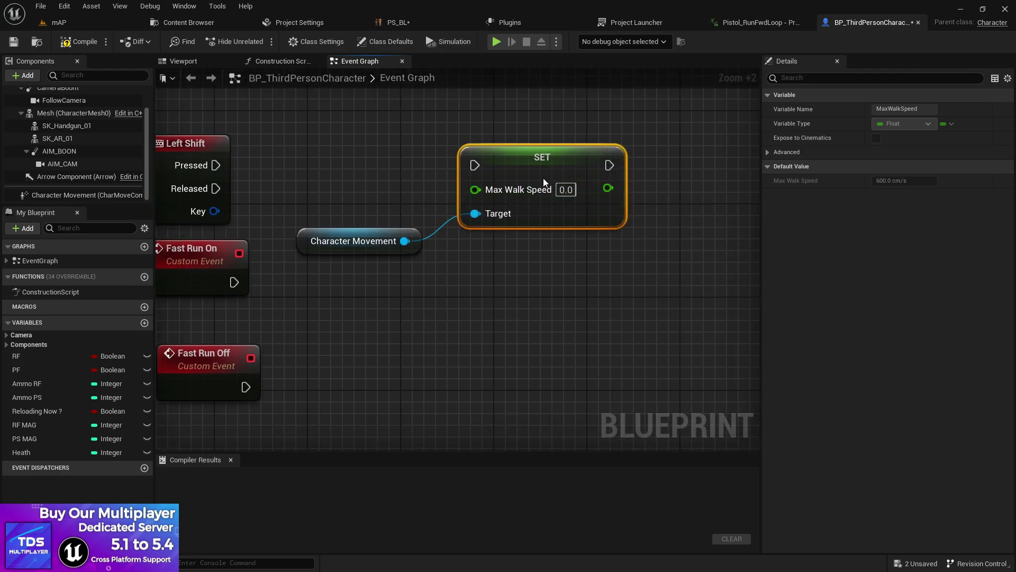
right_click(543, 178)
click(579, 221)
key(ctrl+v)
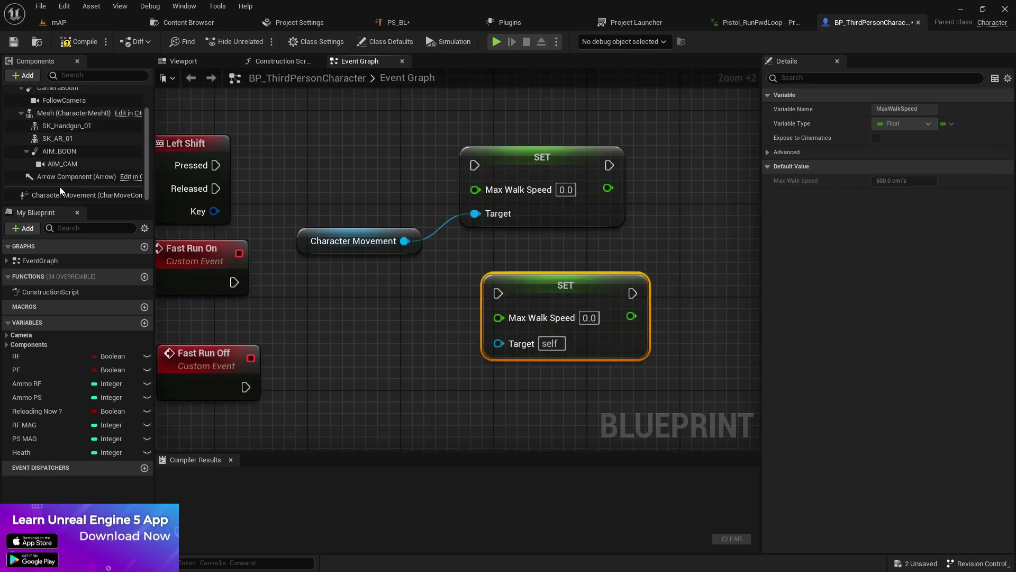
click(60, 194)
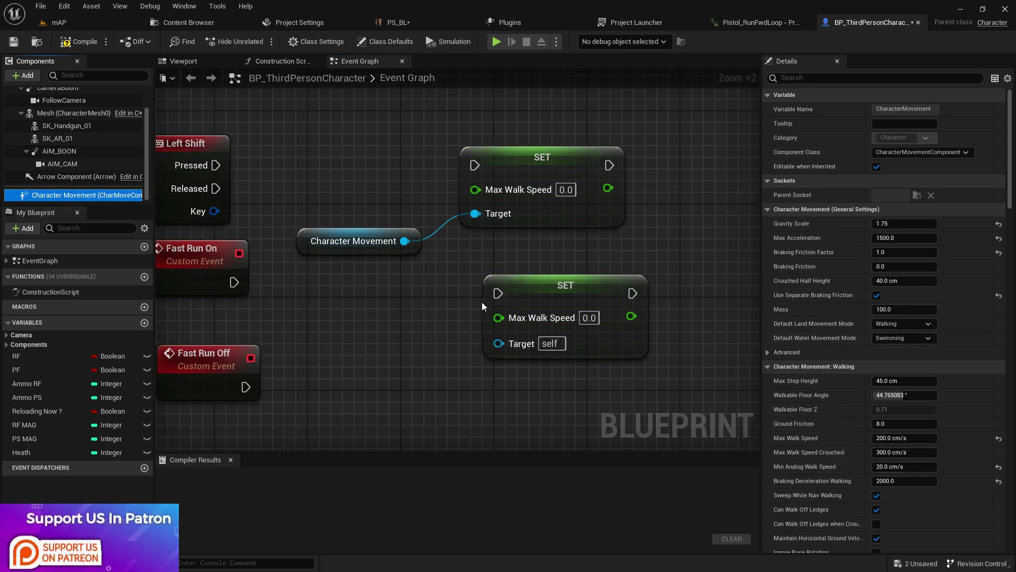
click(589, 318)
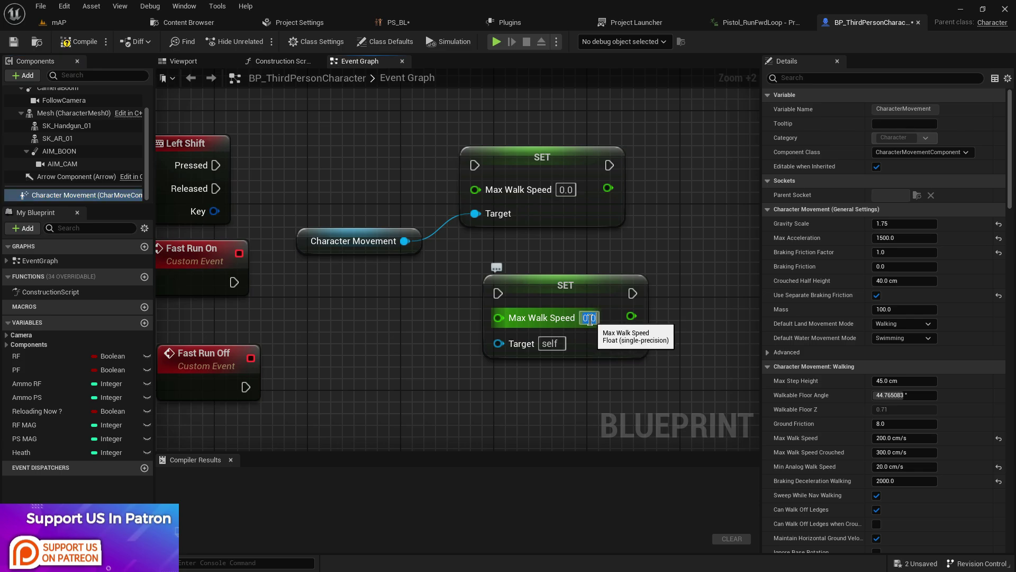
text(200)
key(Return)
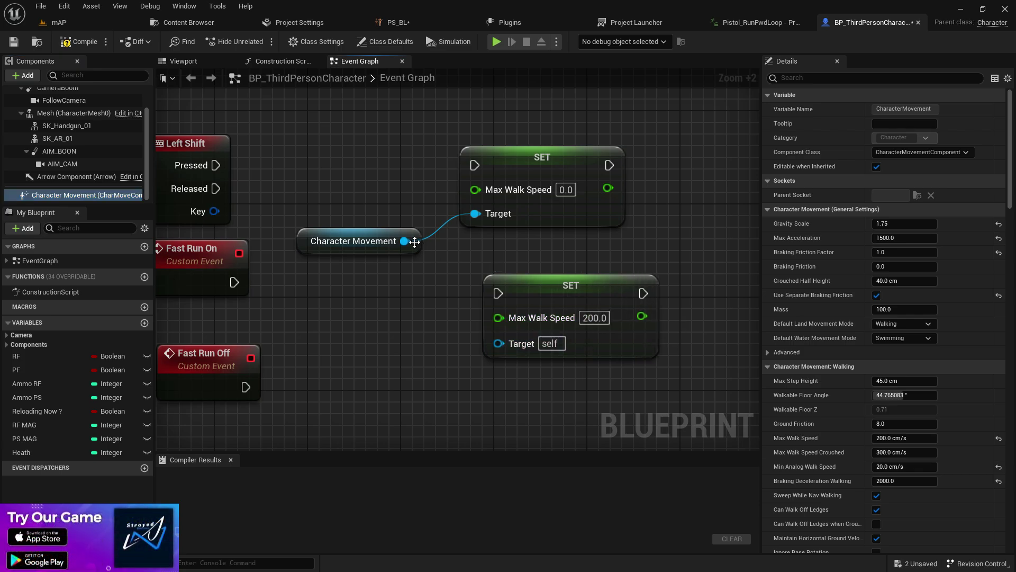
Step: Wire Left Shift Pressed and Fast Run On to the upper SET, Released and Fast Run Off to the lower
drag(414, 241, 499, 343)
right_drag(343, 289, 444, 300)
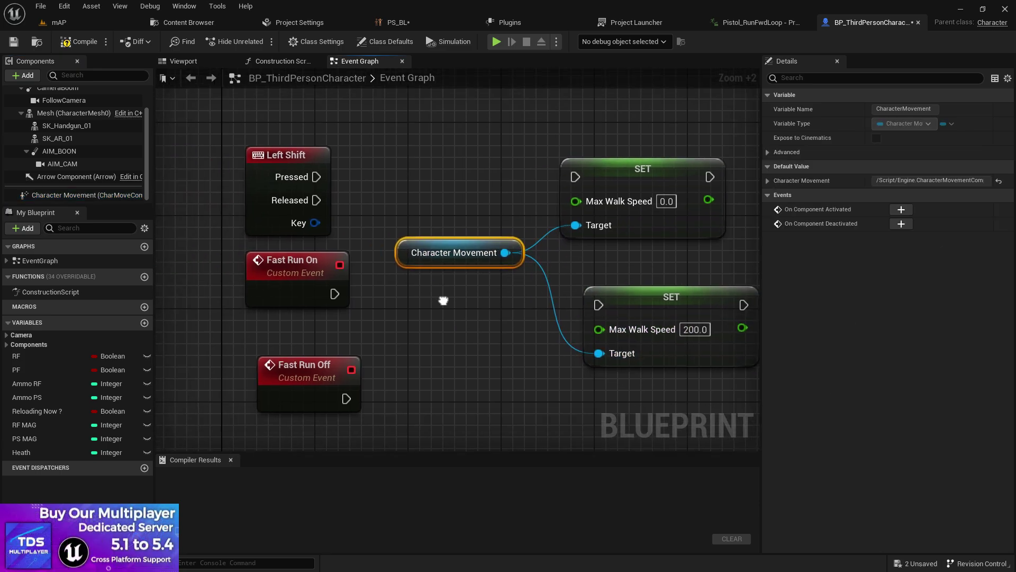
drag(316, 176, 577, 173)
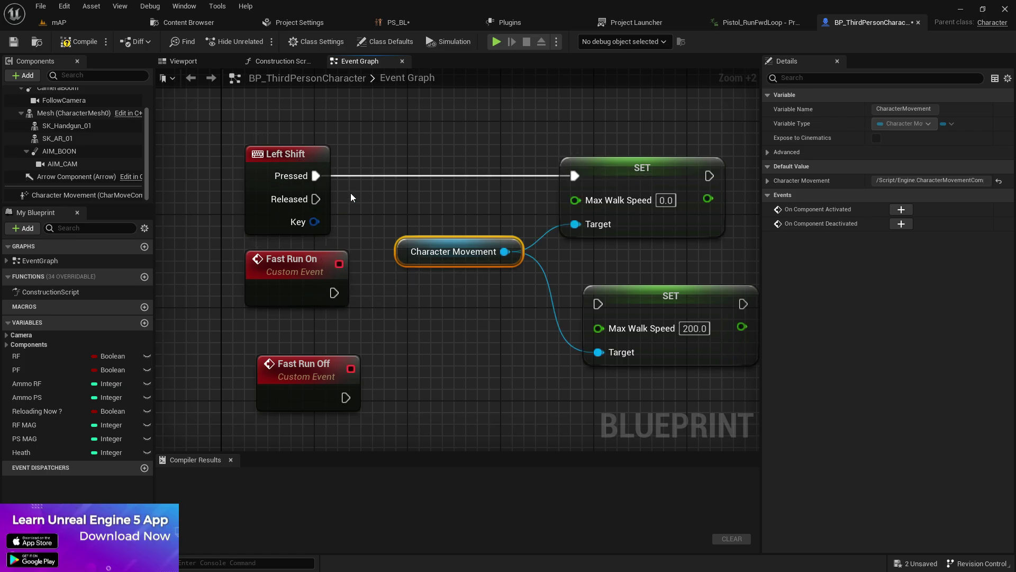
right_drag(351, 197, 310, 222)
click(628, 199)
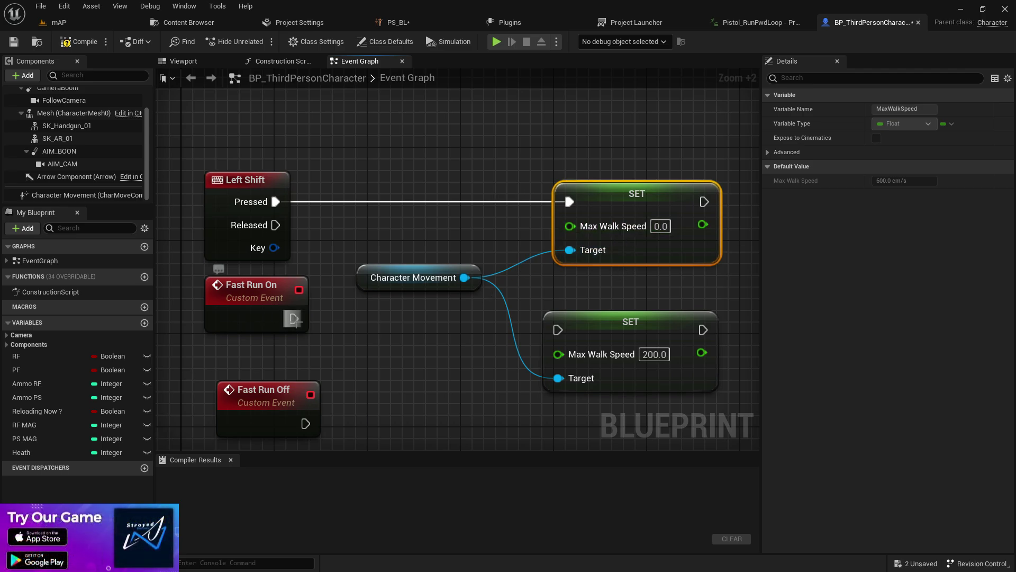
drag(294, 319, 568, 201)
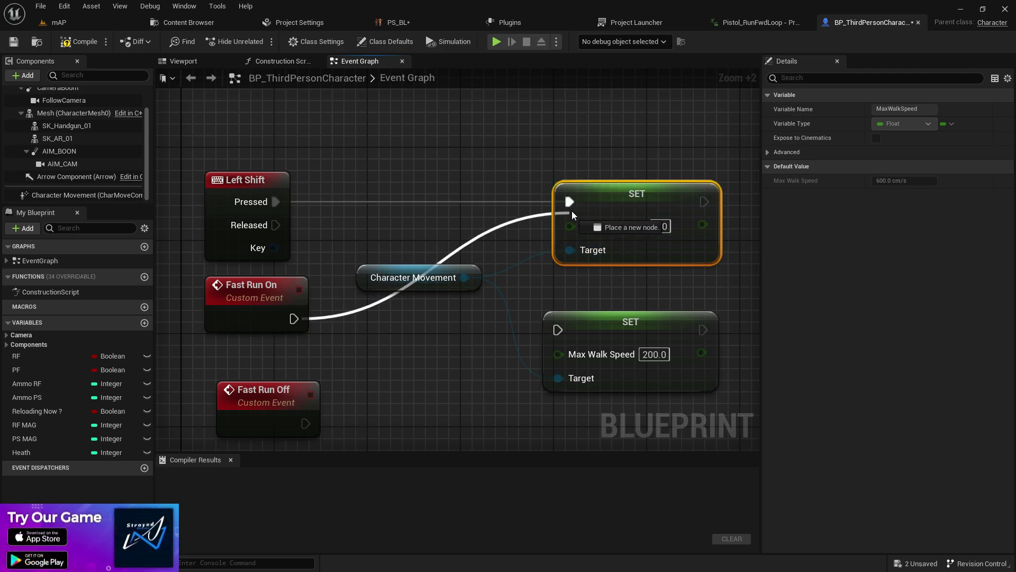
mouse_move(237, 228)
mouse_down()
mouse_move(234, 217)
mouse_move(588, 340)
mouse_move(558, 330)
mouse_move(305, 423)
mouse_up()
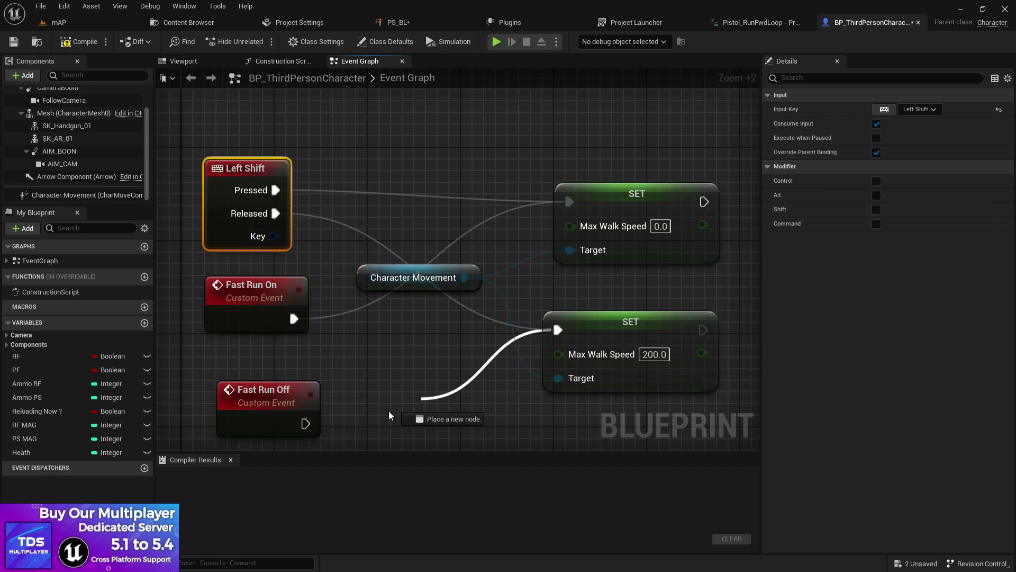
right_drag(476, 347, 412, 347)
Step: Compile and save BP_ThirdPersonCharacter and locate its animation blueprint
click(83, 42)
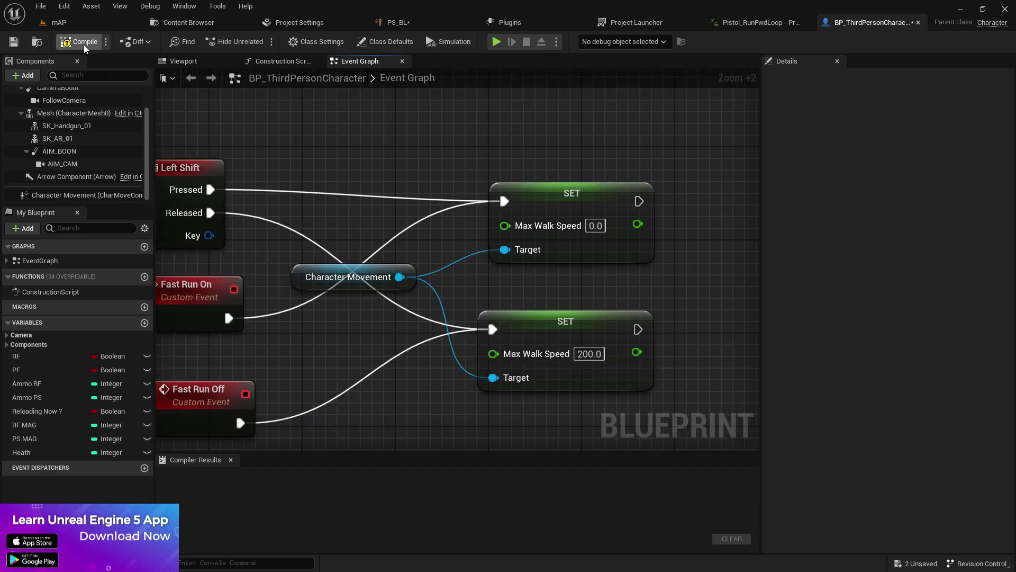
click(13, 39)
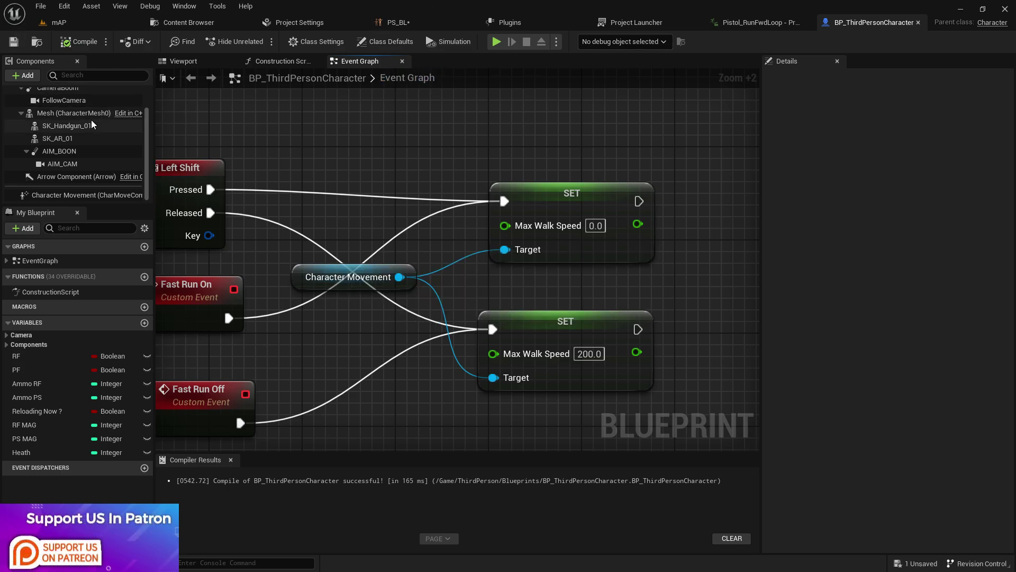
click(64, 101)
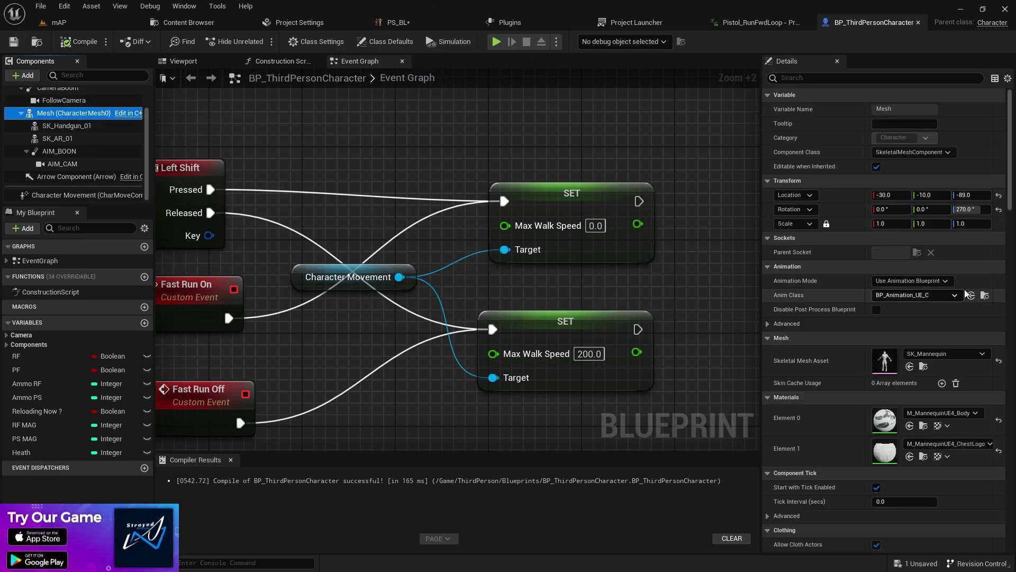
click(970, 295)
Step: Open BP_Animation_UE and pan through its Event Graph update logic
double_click(305, 416)
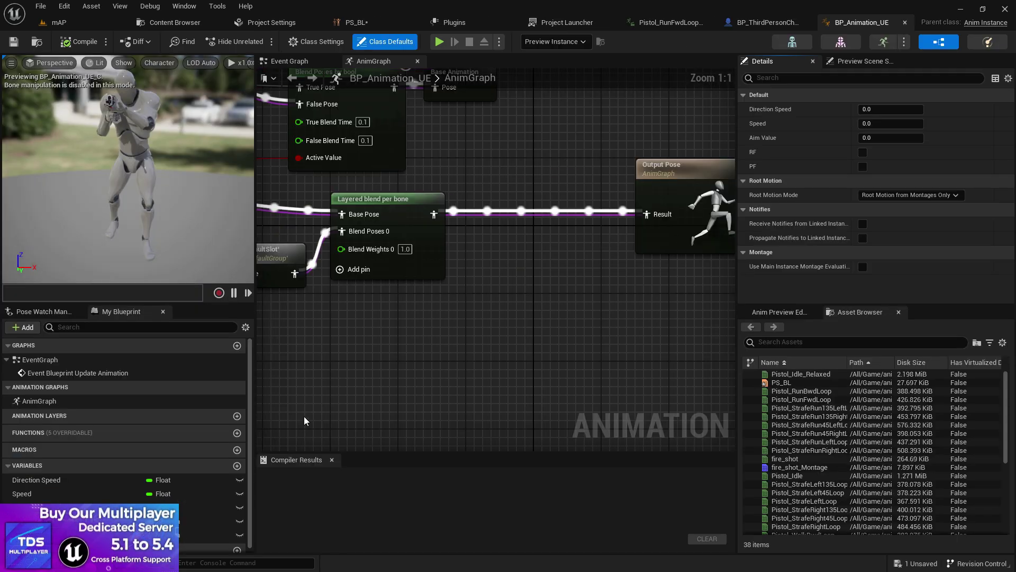
click(289, 62)
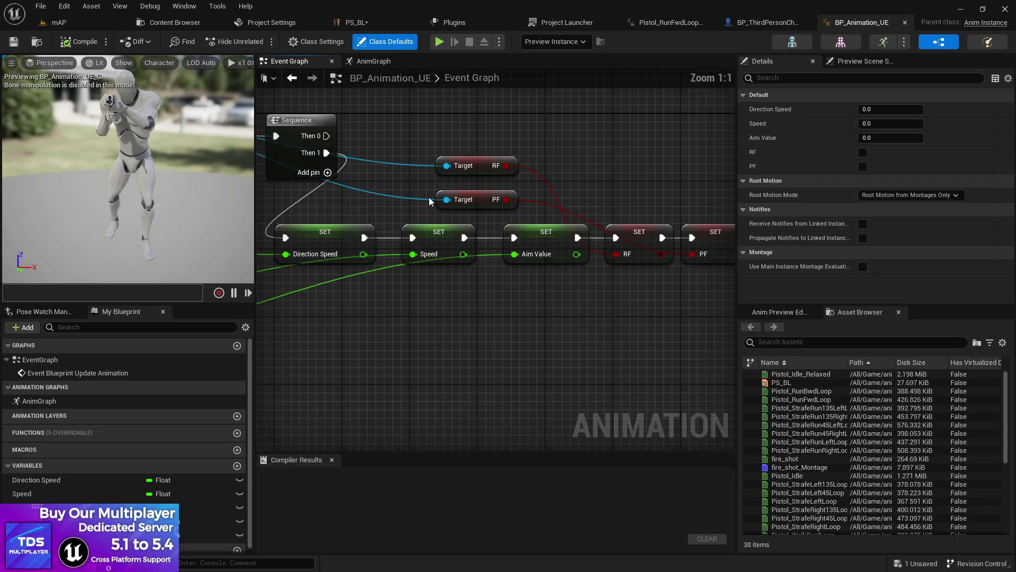
right_drag(429, 201, 426, 212)
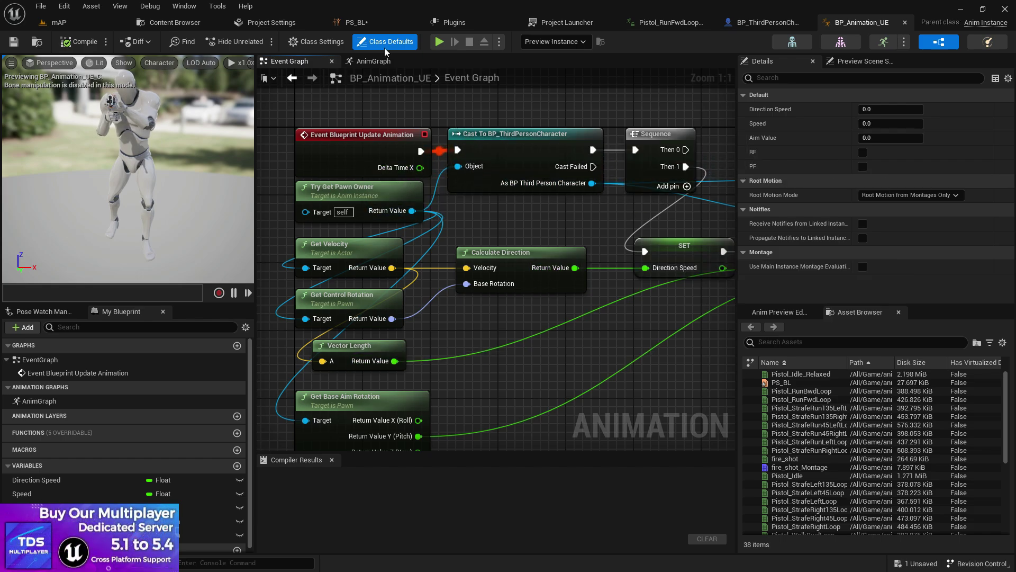
Step: Set the upper SET node's Max Walk Speed to 400 and recompile BP_ThirdPersonCharacter
click(354, 26)
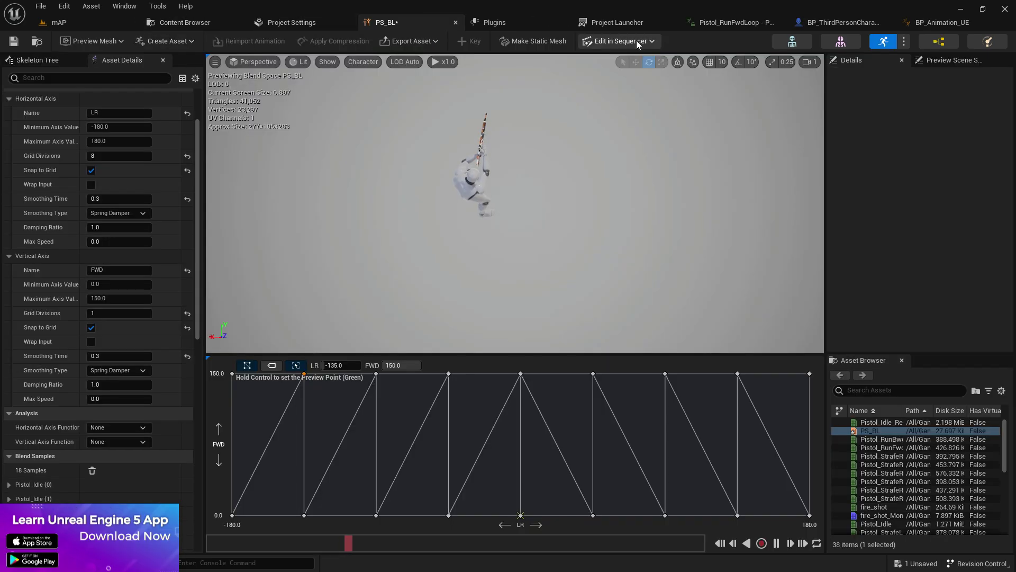
click(834, 22)
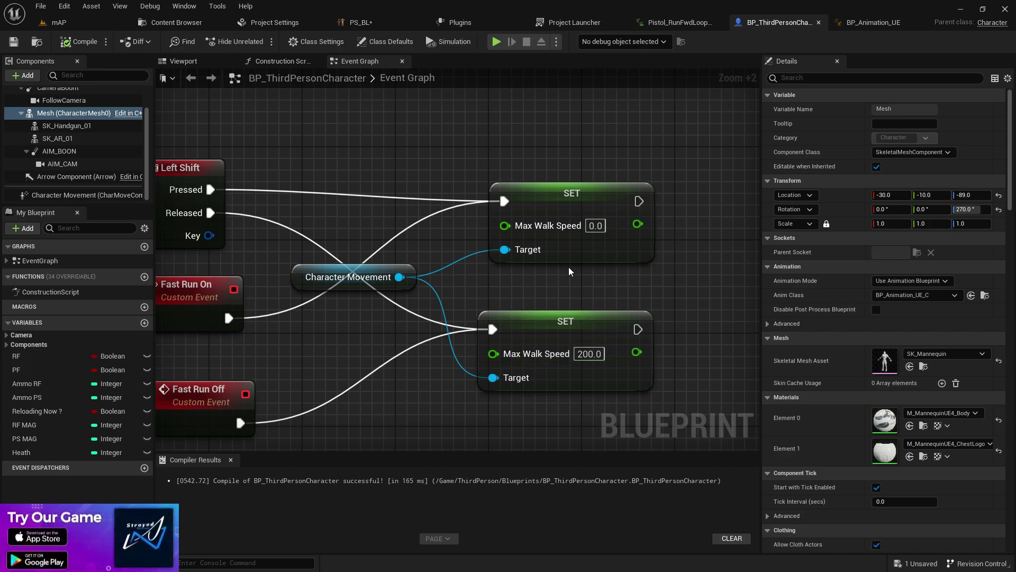
scroll(564, 250, down, 1)
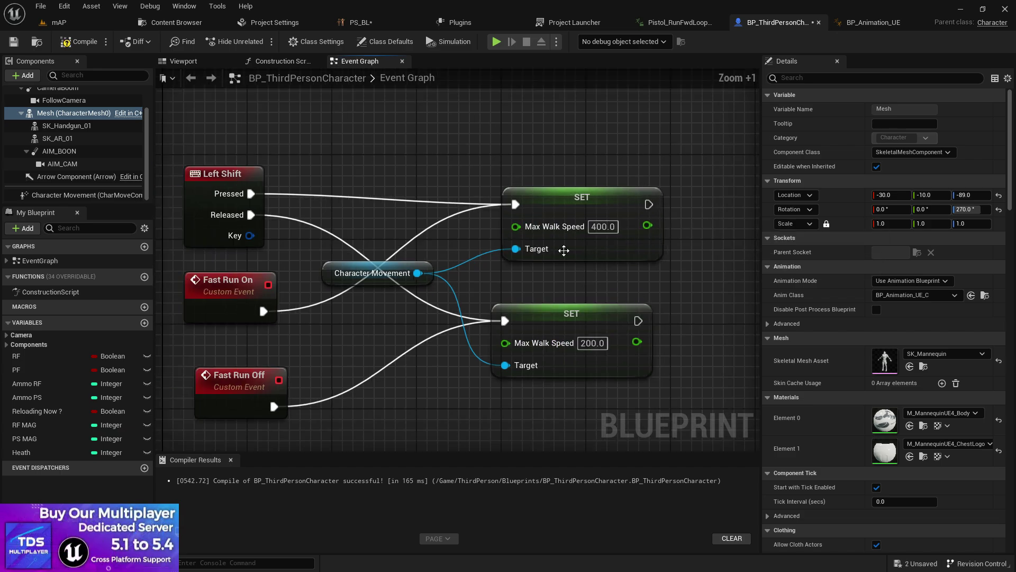
click(80, 42)
drag(550, 199, 539, 187)
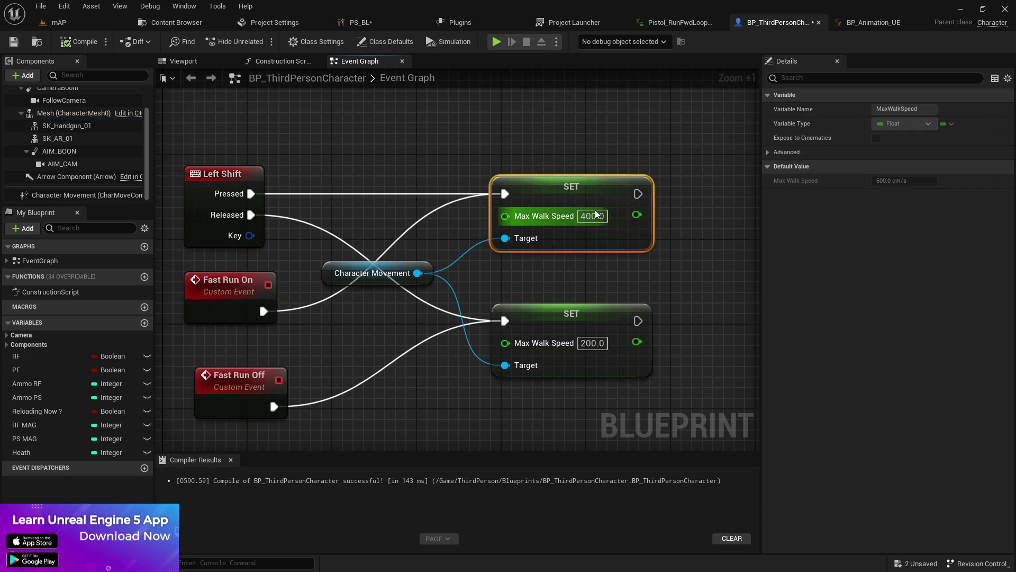
Step: Save the character blueprint and set PS_BL's Vertical Axis Maximum Axis Value to 450
click(22, 41)
click(362, 22)
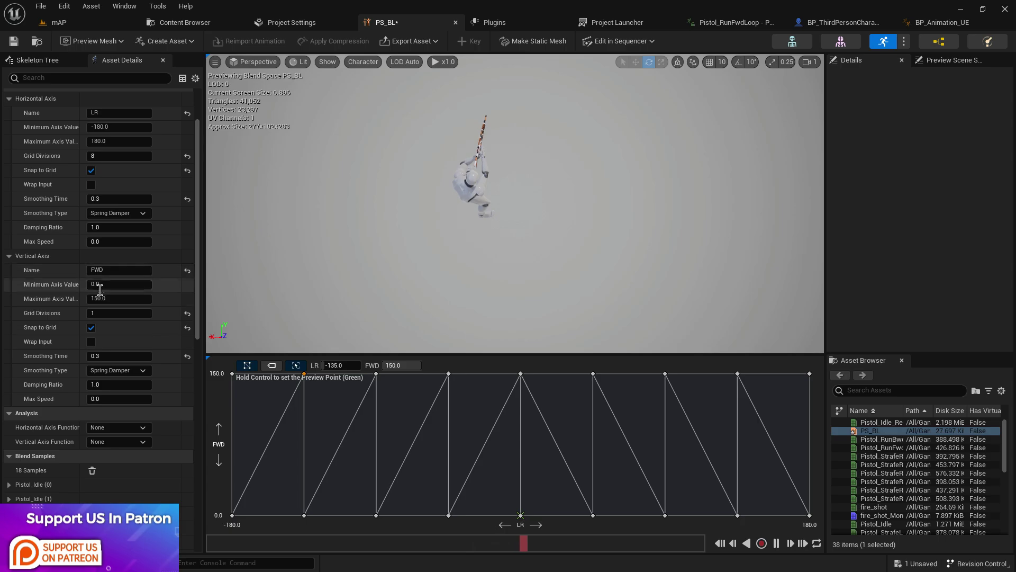
click(118, 298)
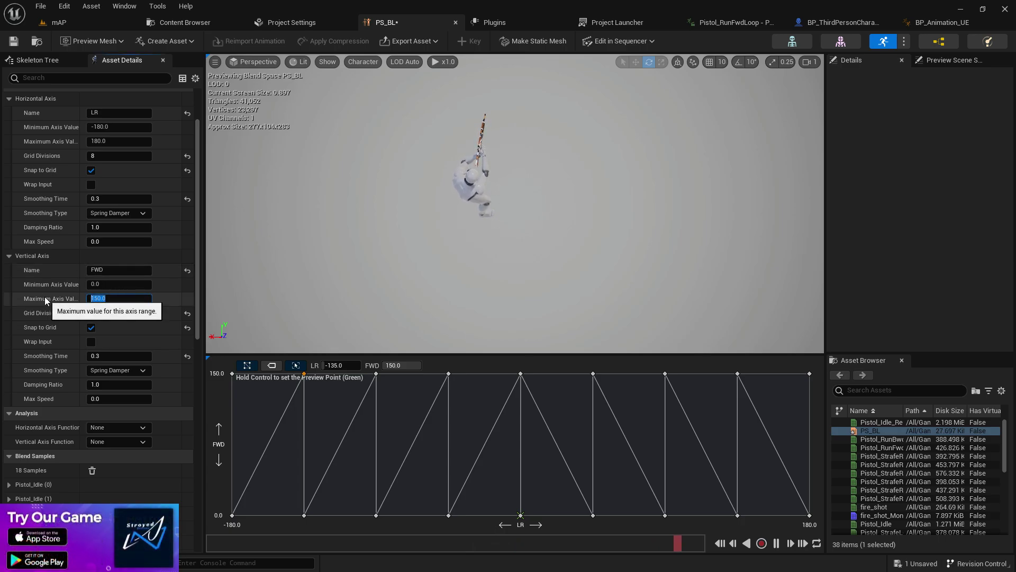
text(450)
key(Return)
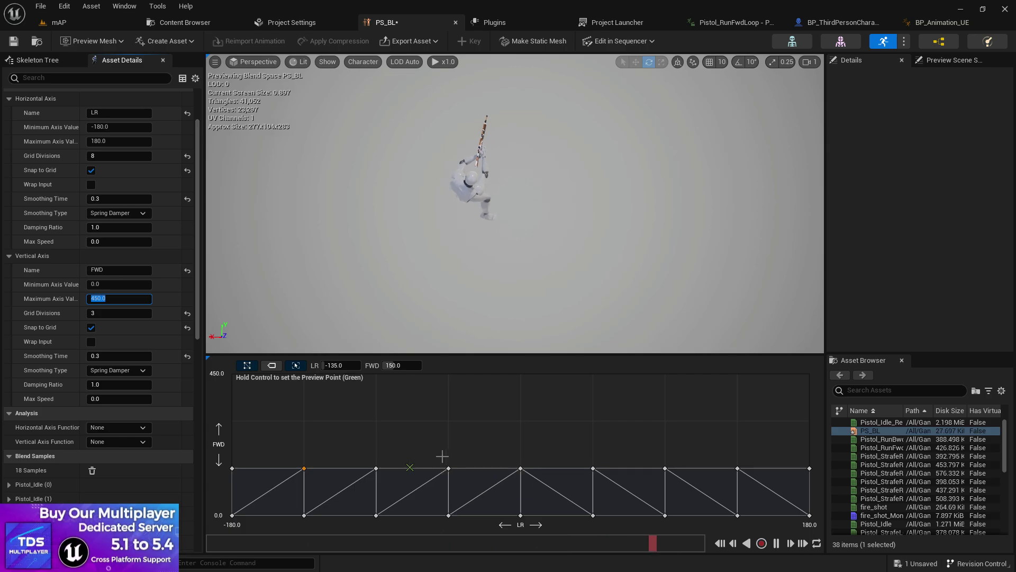
Step: Open Content Browser 1 from the Window menu and browse to anim > PS_RUN
click(158, 6)
mouse_move(124, 6)
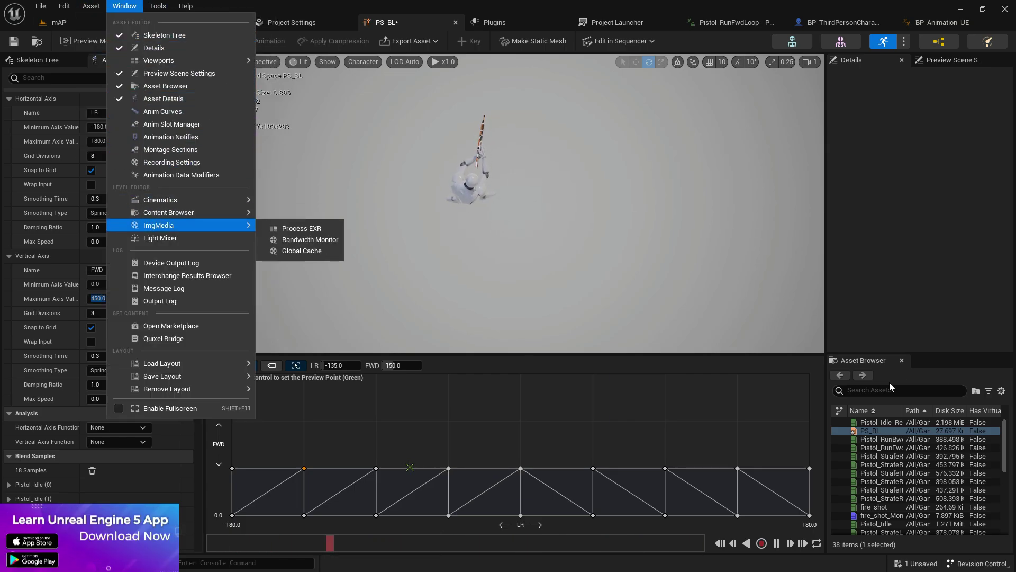
click(870, 390)
key(ctrl+space)
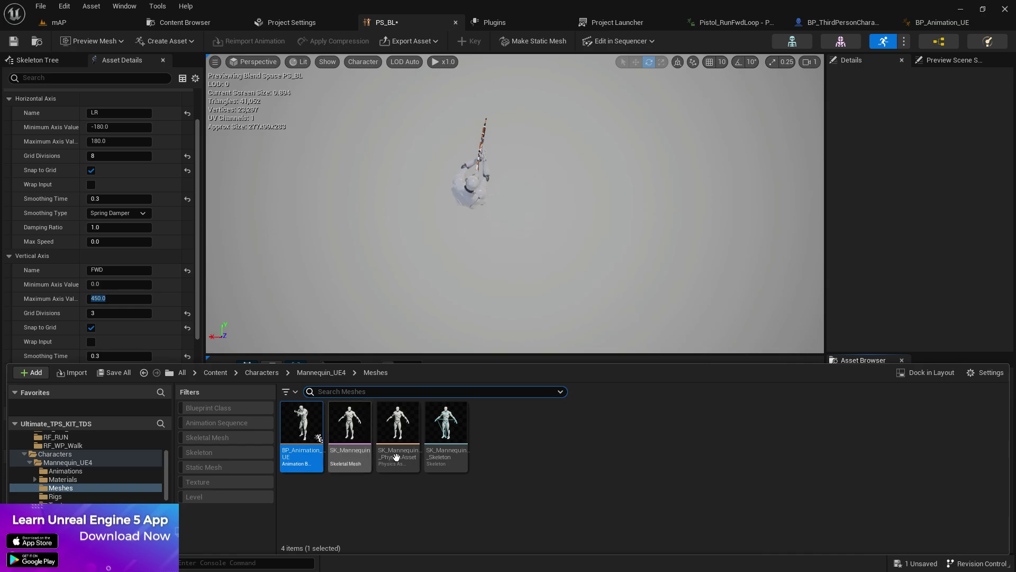
click(124, 11)
mouse_move(169, 211)
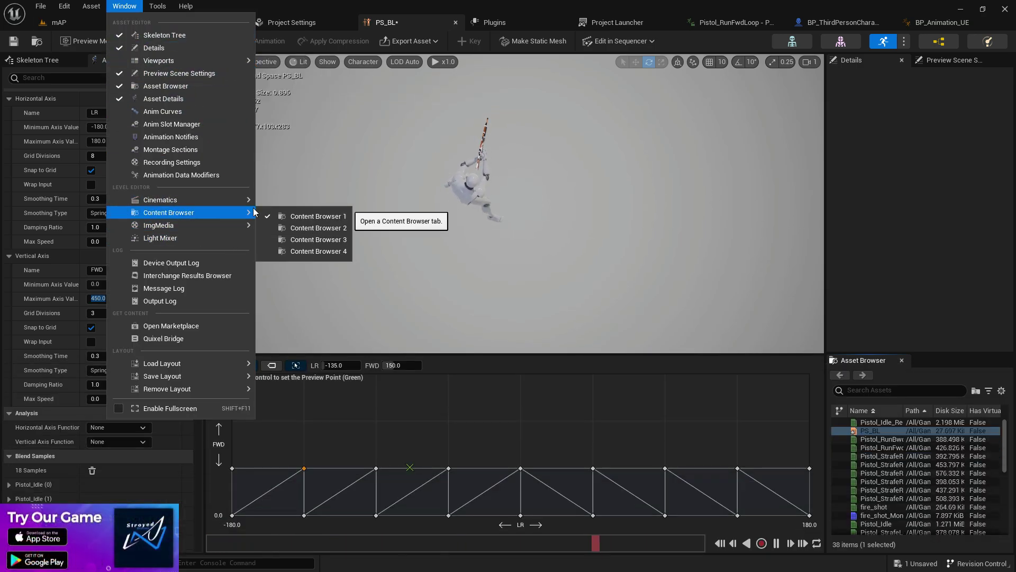
click(318, 214)
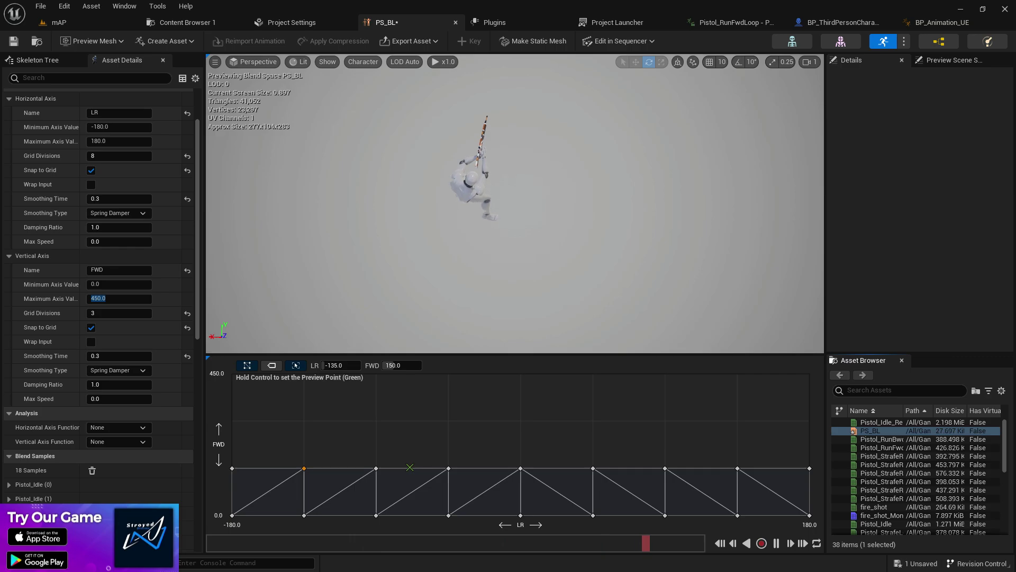
double_click(495, 173)
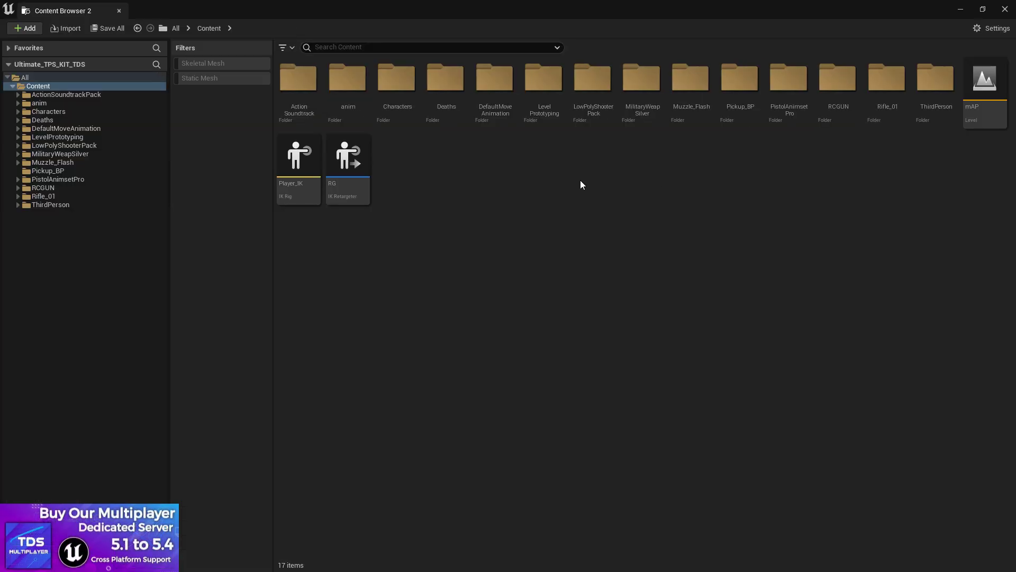
double_click(339, 83)
double_click(348, 83)
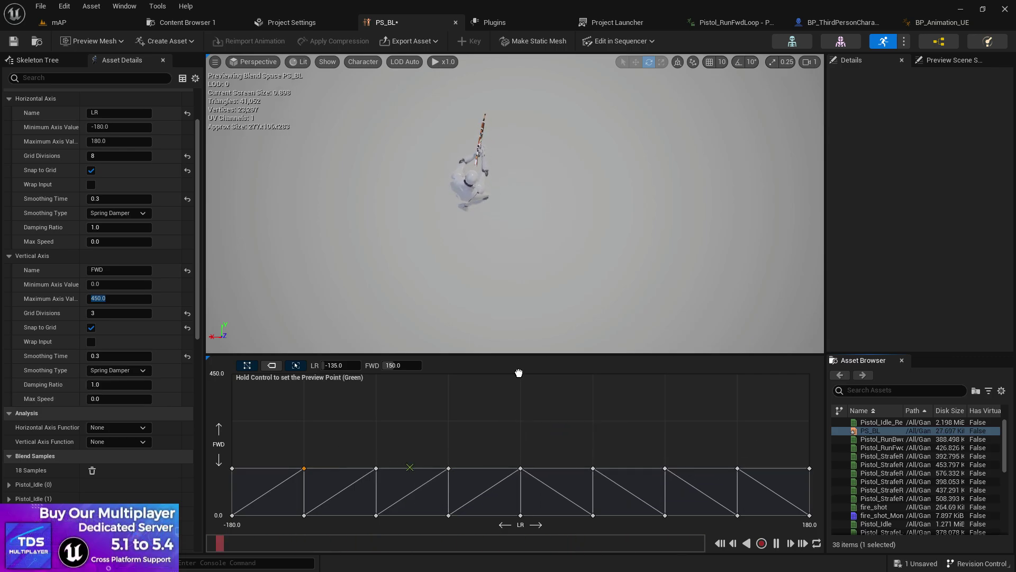
Step: Place PS_RUN run animations at the top-centre, top-left and top-right grid points, checking sample names
drag(881, 477, 519, 373)
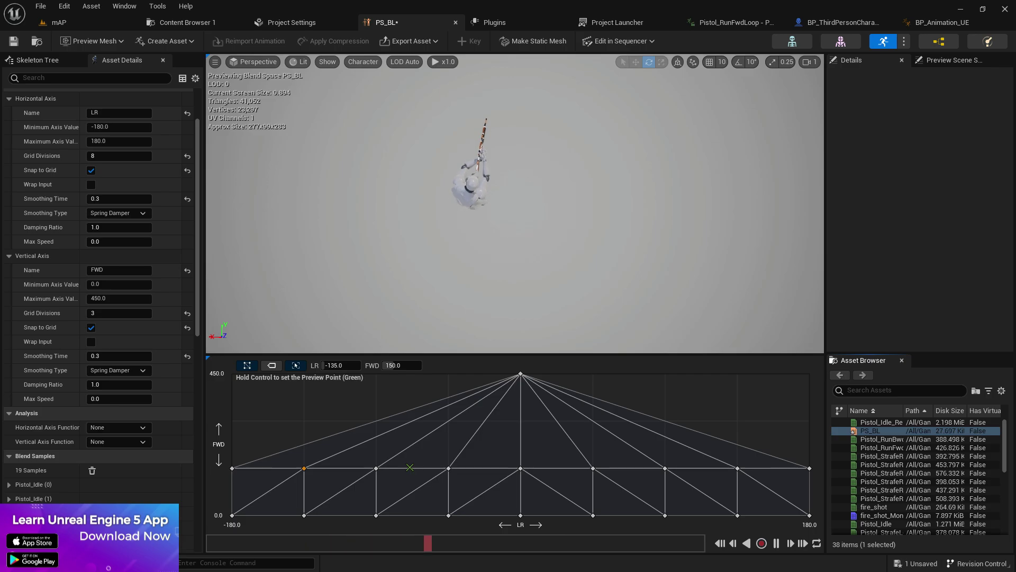
drag(239, 430, 232, 373)
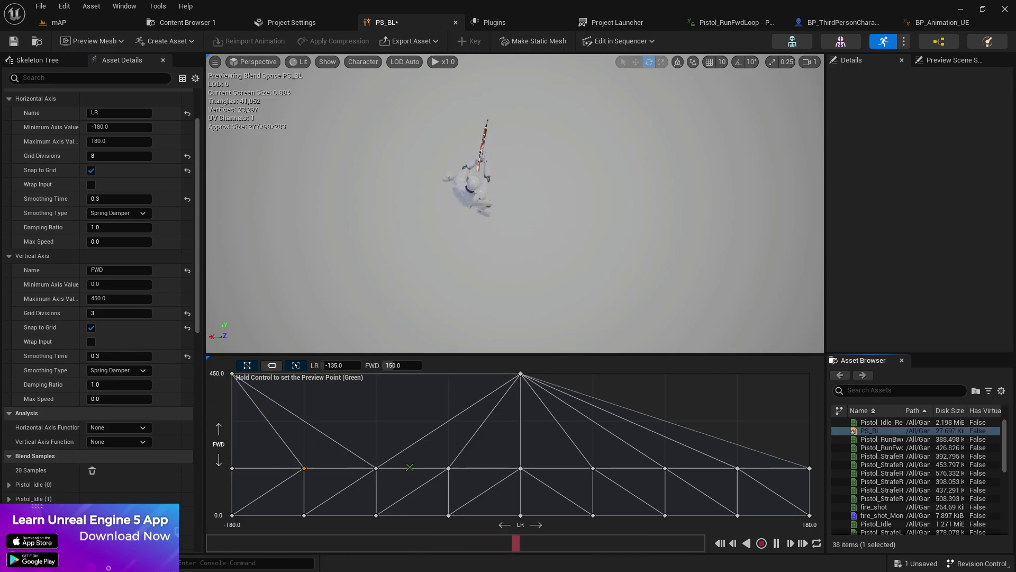
drag(881, 448, 810, 374)
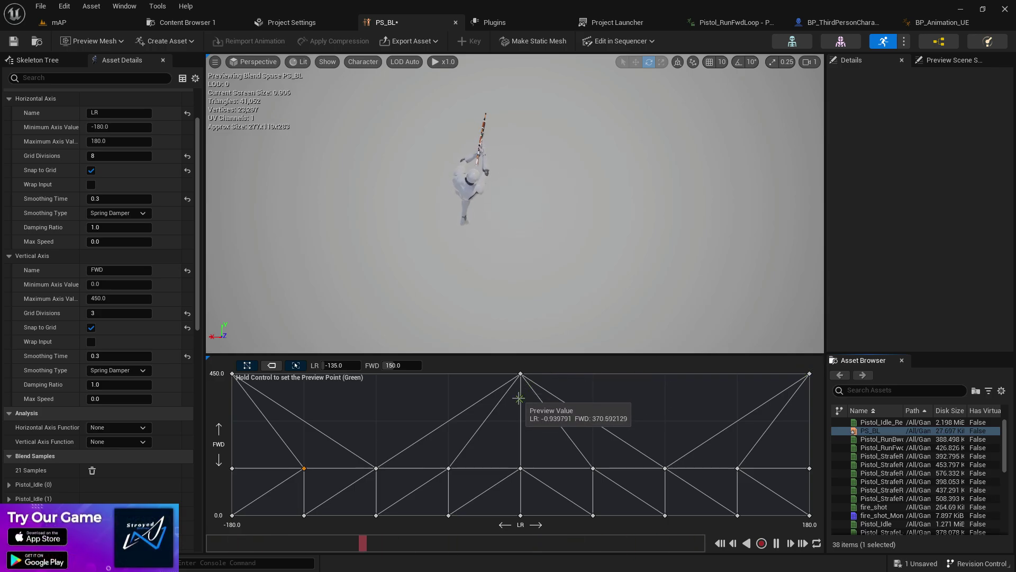
click(272, 365)
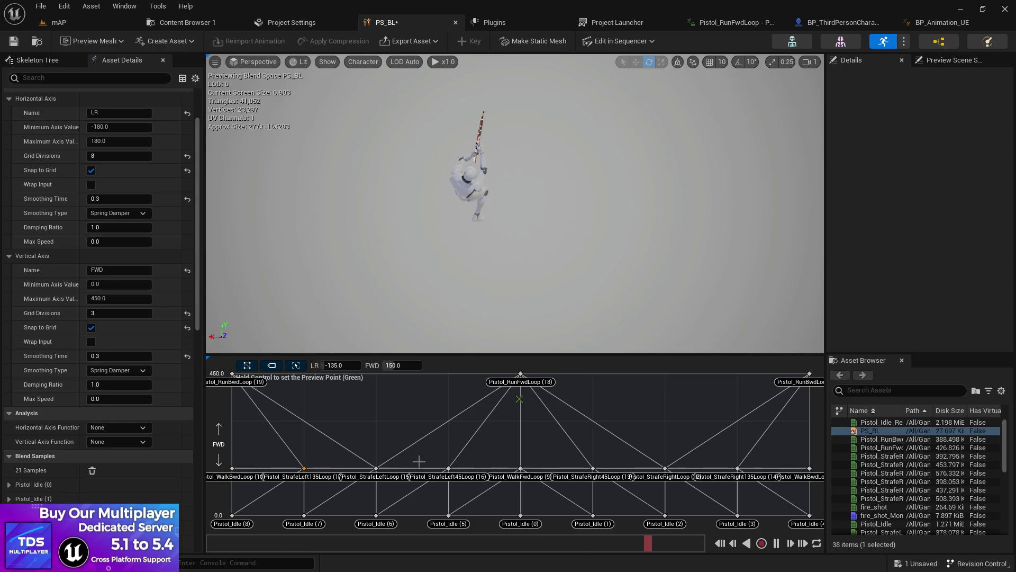
click(272, 364)
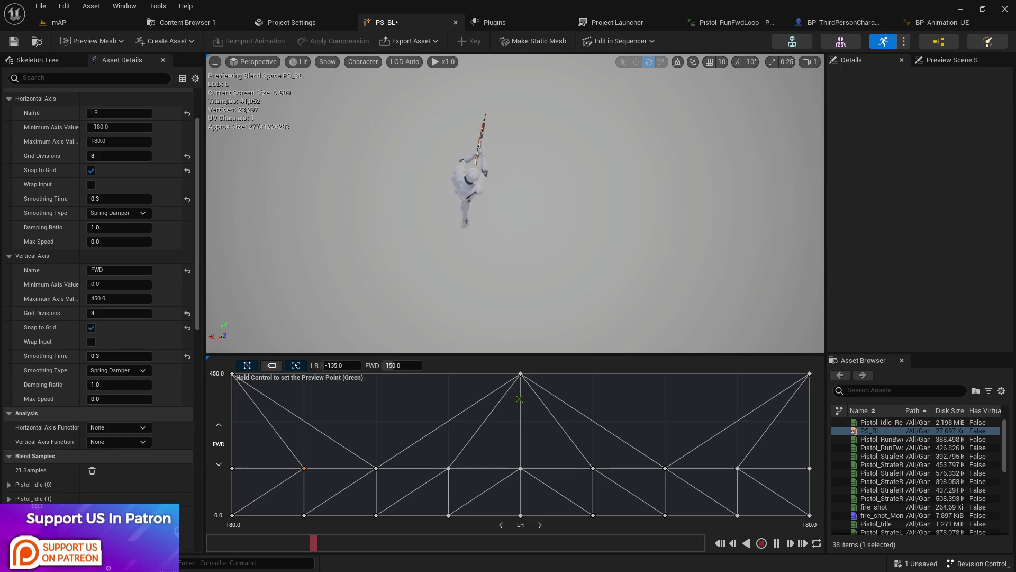
Step: Add top-row run samples at LR -90, 90, -45, 45, -135 and 135
drag(882, 465, 375, 373)
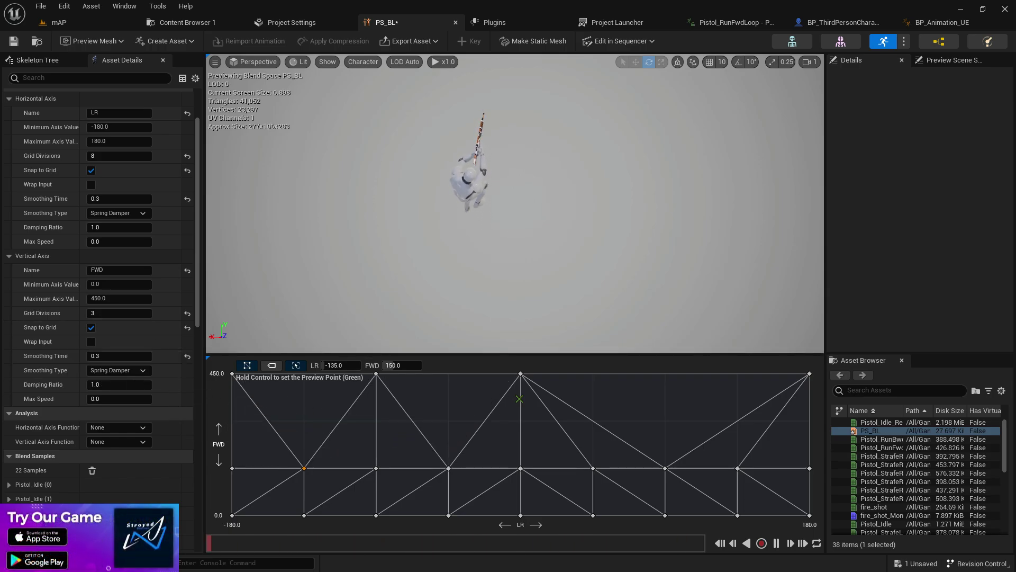
mouse_move(882, 473)
mouse_down()
mouse_move(738, 374)
mouse_move(665, 374)
mouse_up()
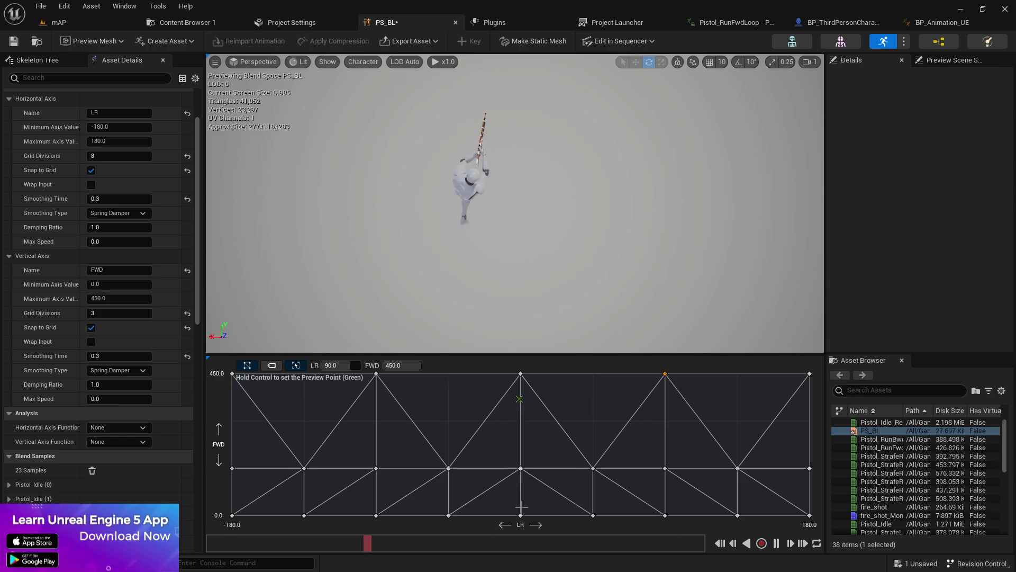
key(ctrl)
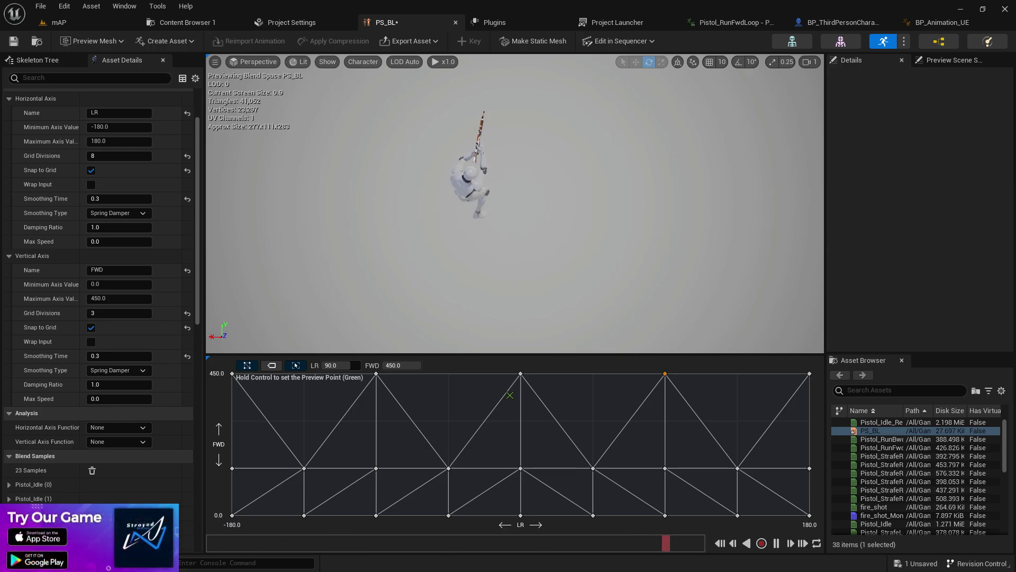
drag(376, 469, 453, 394)
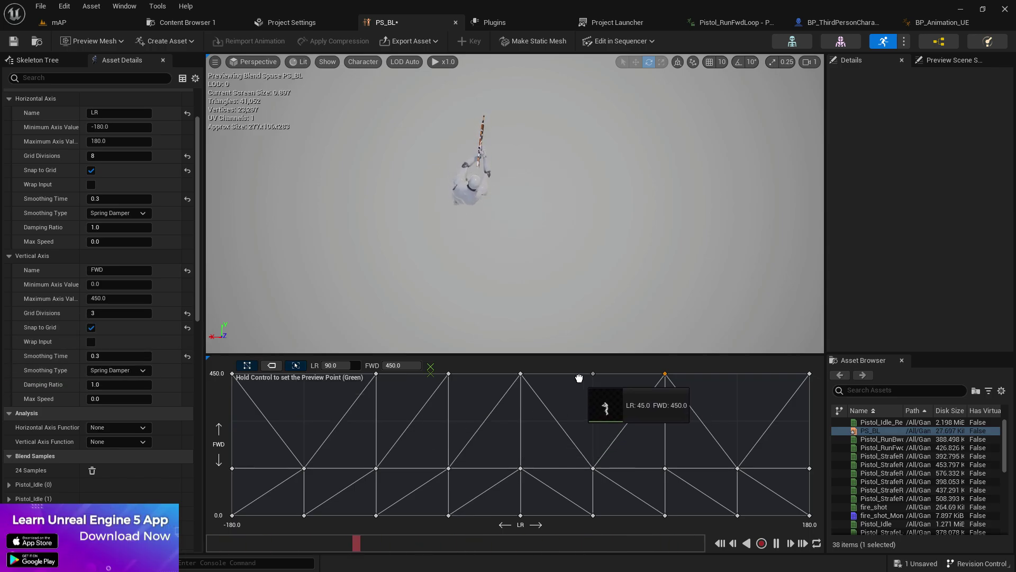
drag(594, 409, 579, 378)
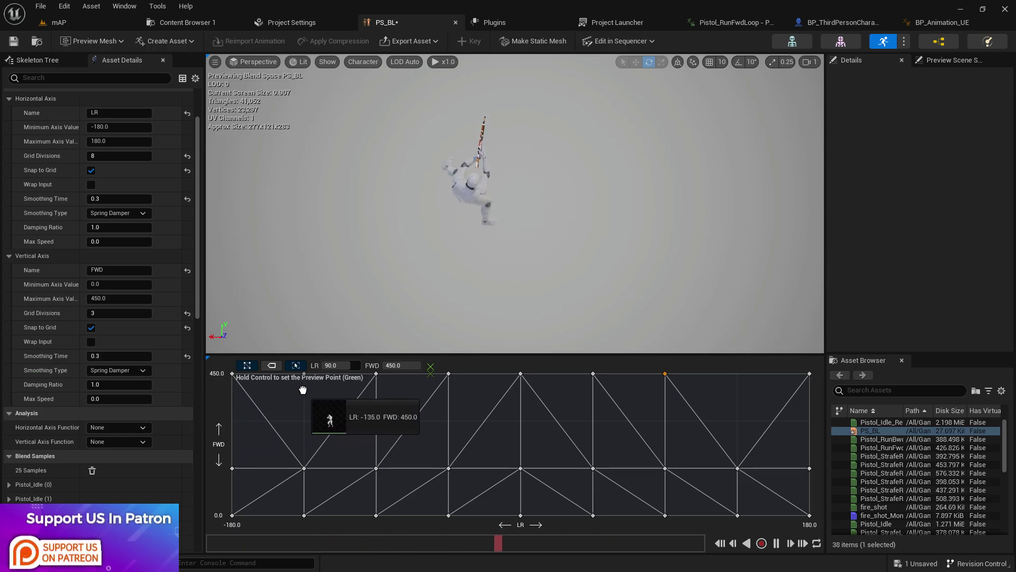
drag(881, 448, 305, 378)
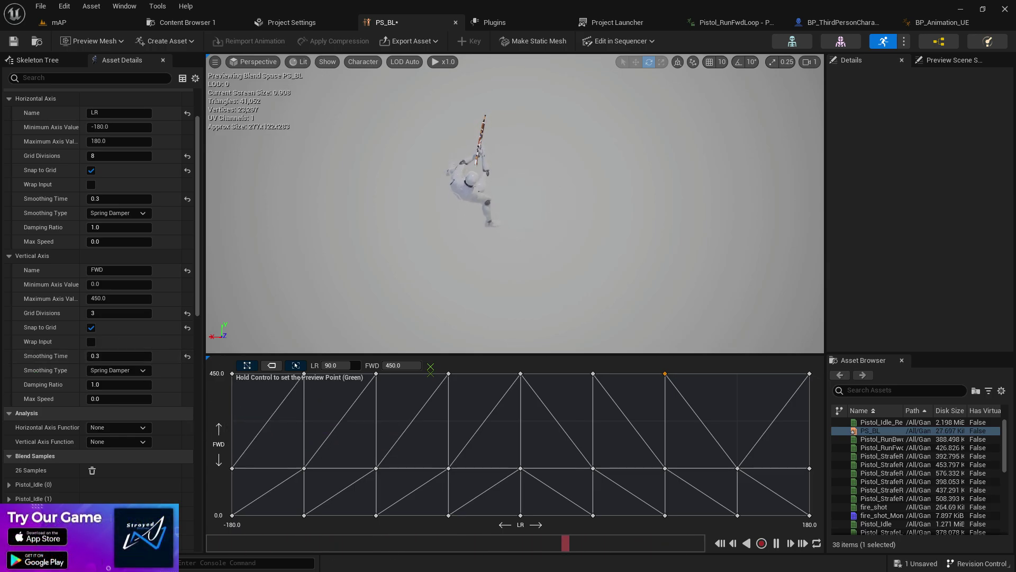
drag(877, 465, 738, 376)
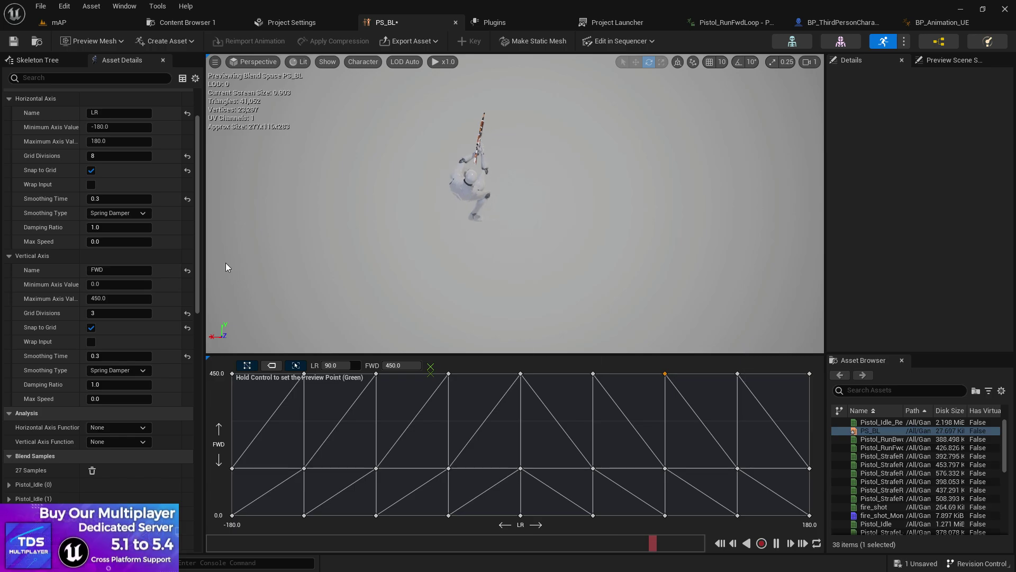
Step: Play-test character movement in the mAP level, stop the session, and Save All
click(58, 24)
click(235, 41)
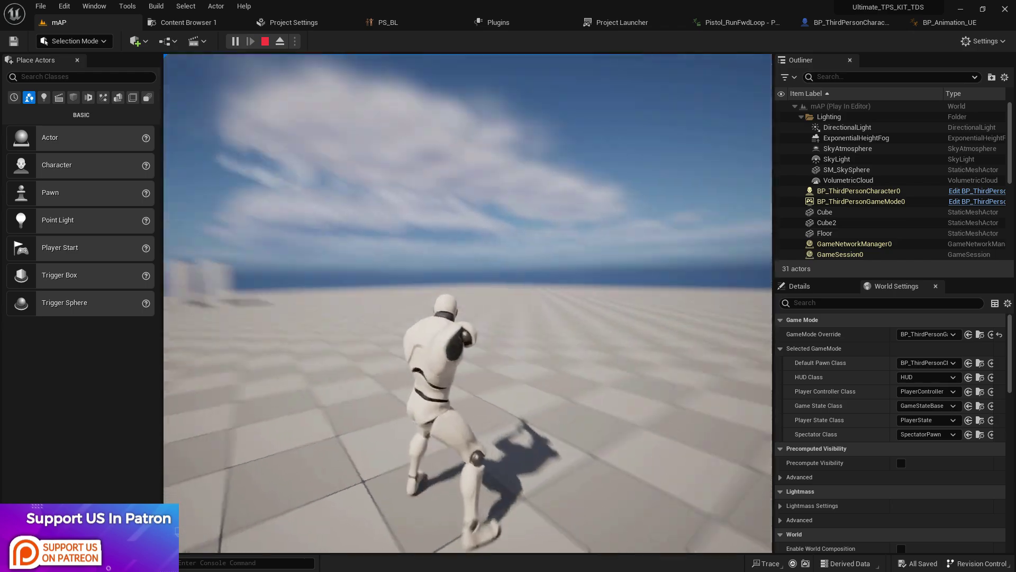
key(Escape)
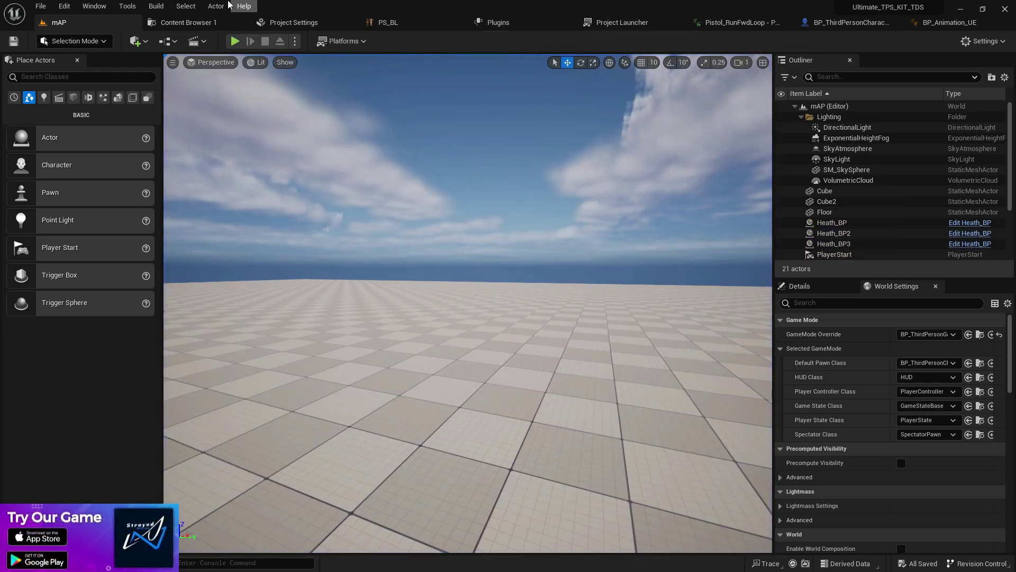
click(40, 7)
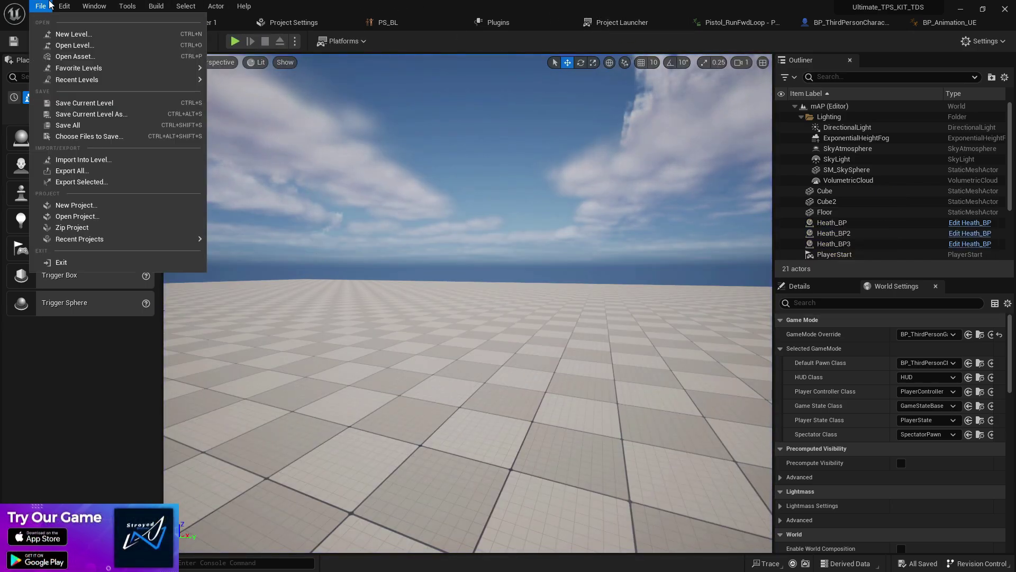
click(108, 127)
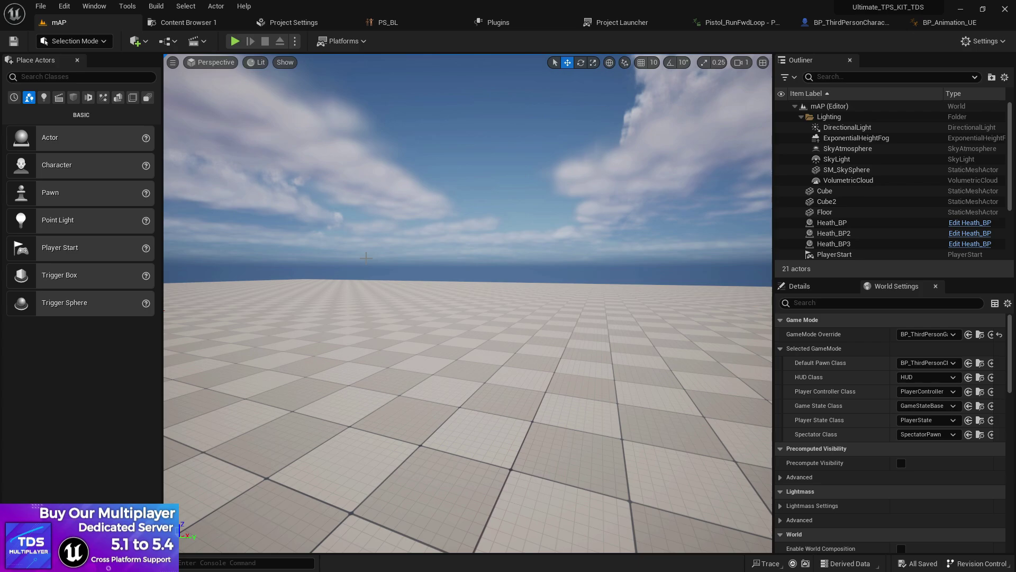